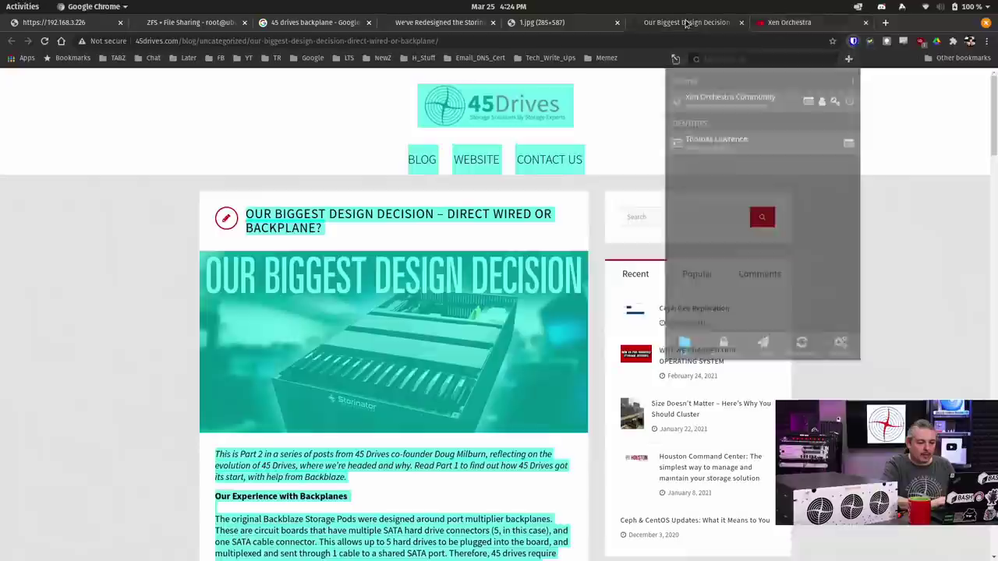
- Proceed past the certificate warning at 192.168.3.104:9090 and log in to the Ubuntu server by entering the account credentials, including the password
left_click(685, 22)
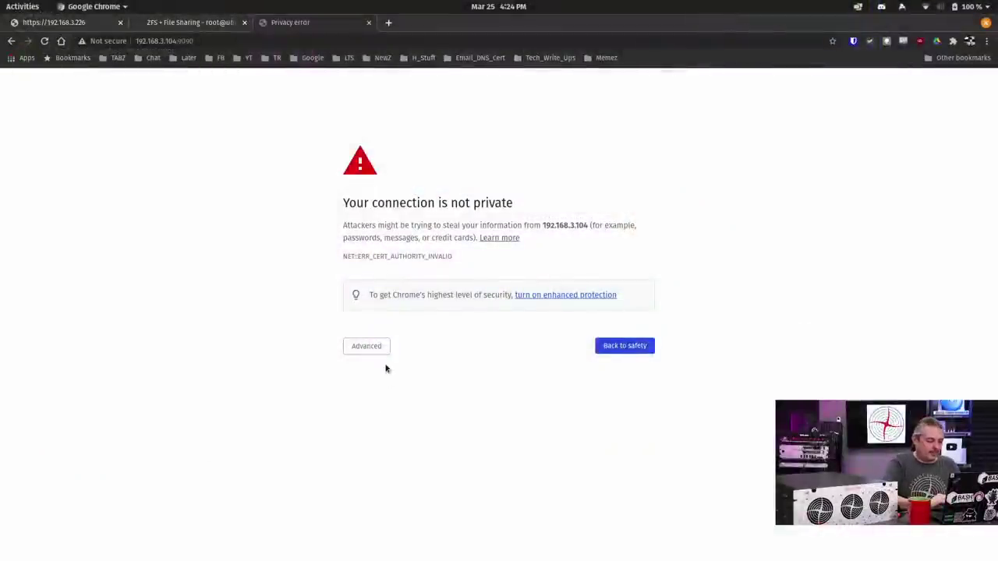
left_click(377, 350)
left_click(371, 426)
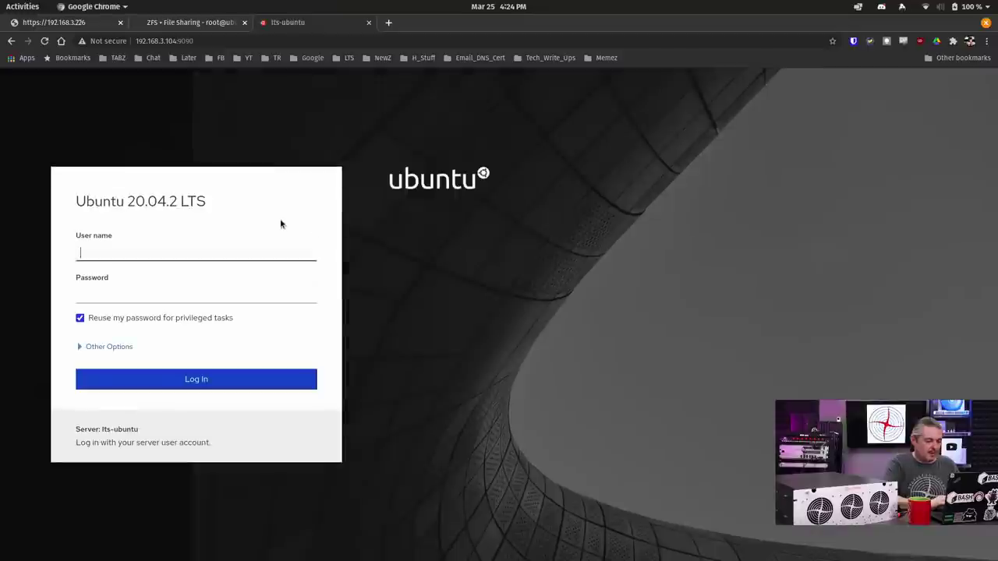
type("••••")
key("Return")
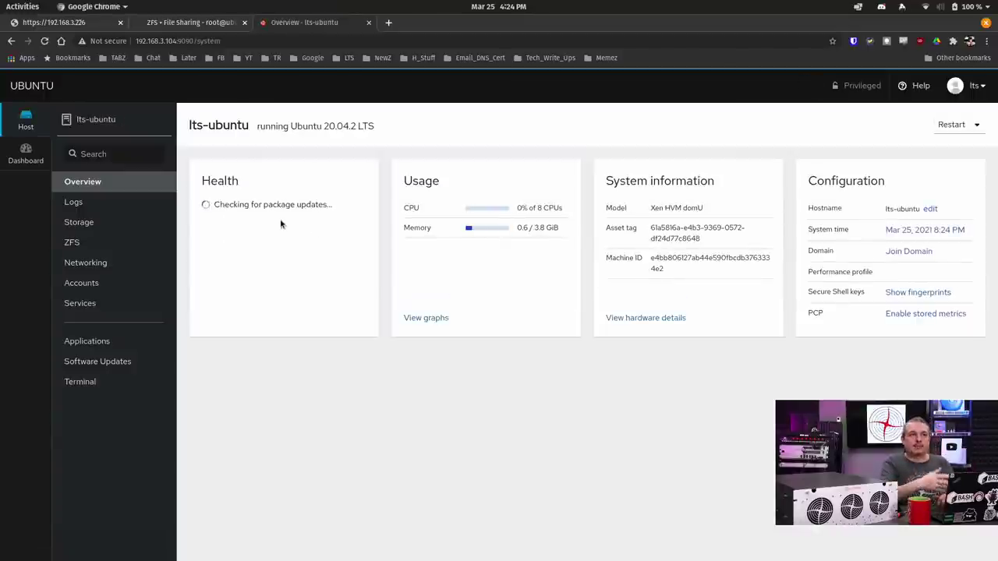
- Open the ZFS storage pool creation form on lts-ubuntu and choose RaidZ1 as the virtual device
left_click(120, 250)
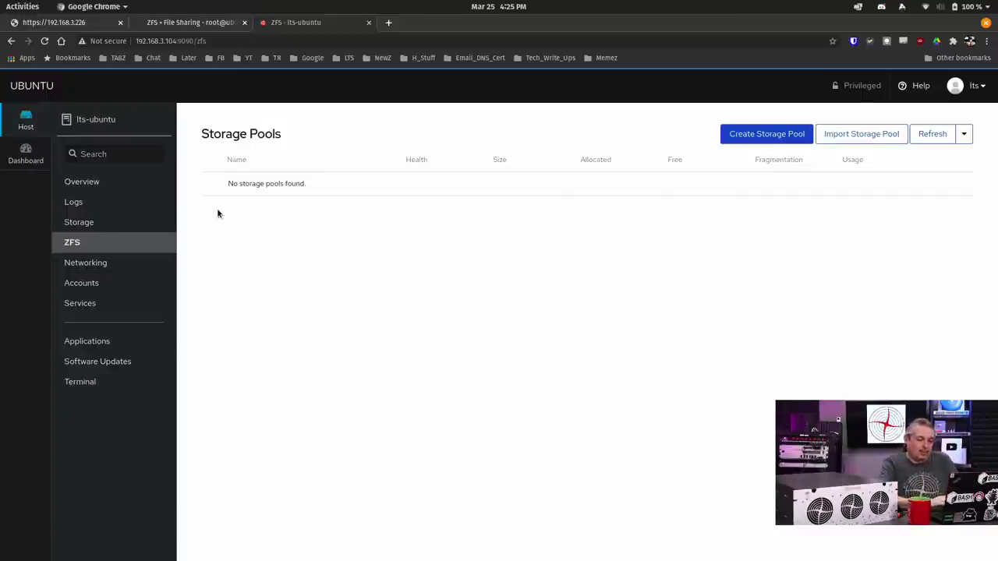
left_click(780, 135)
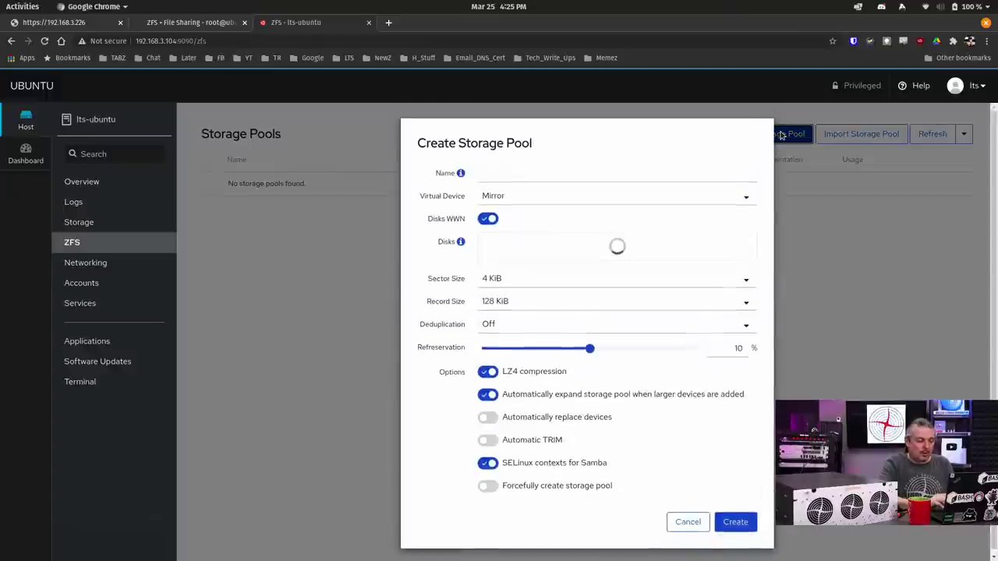
left_click(540, 197)
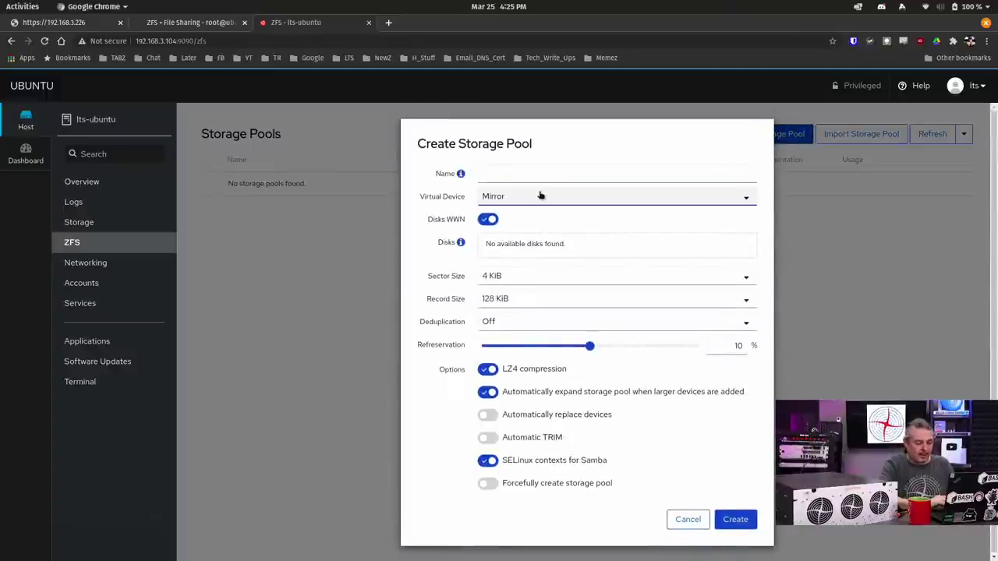
left_click(521, 264)
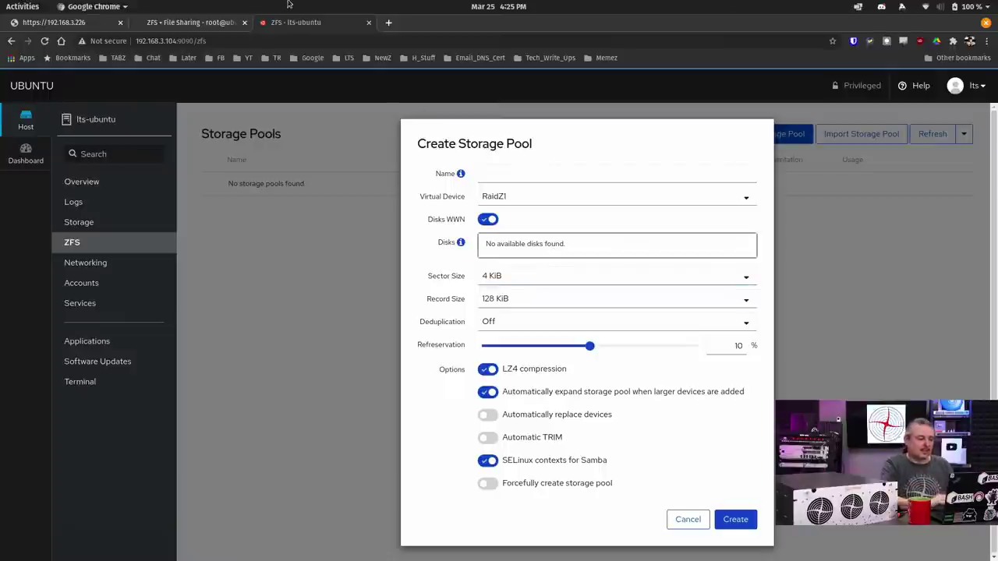
- On the ubuntu-45d server, start a RaidZ2 storage pool named YouTubeLivePool with its disks identified by Device Alias
left_click(184, 23)
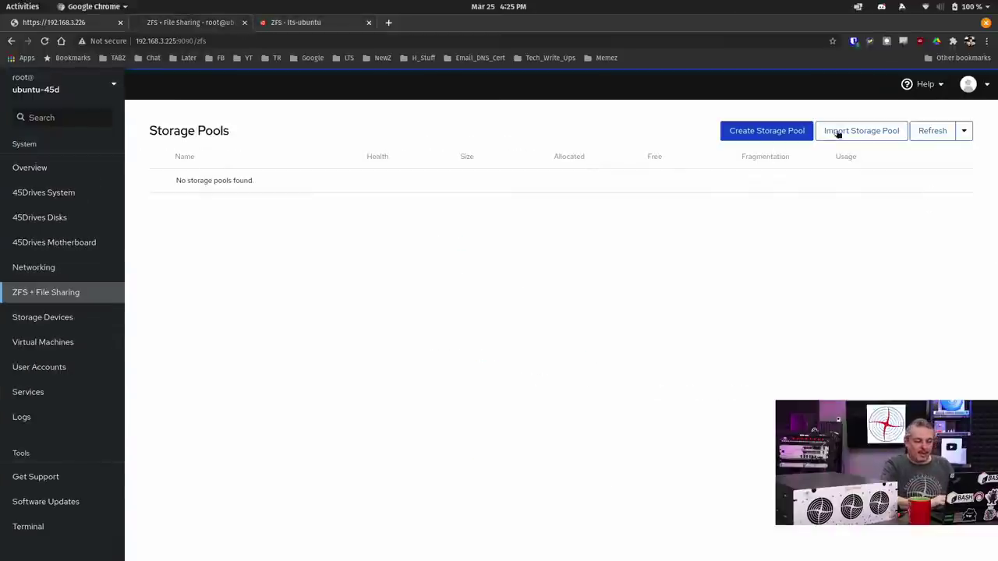
left_click(767, 131)
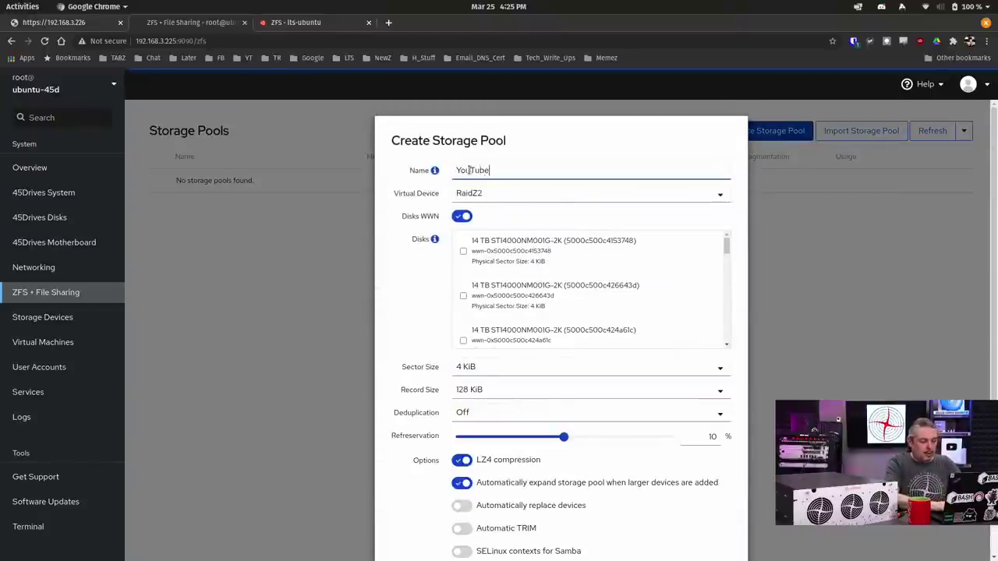
type("YouTubeLivePool")
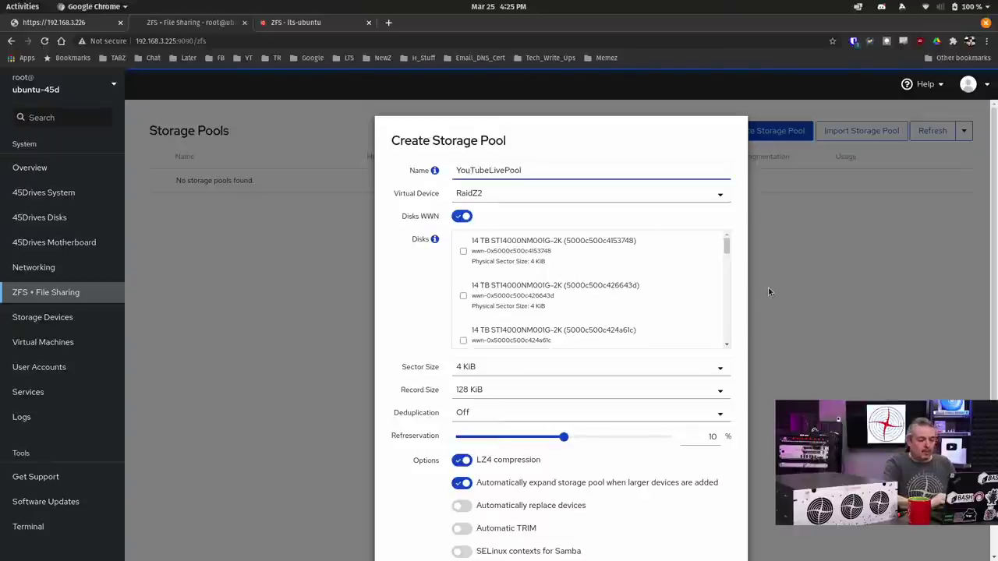
left_click(462, 216)
left_click(472, 238)
left_click(473, 325)
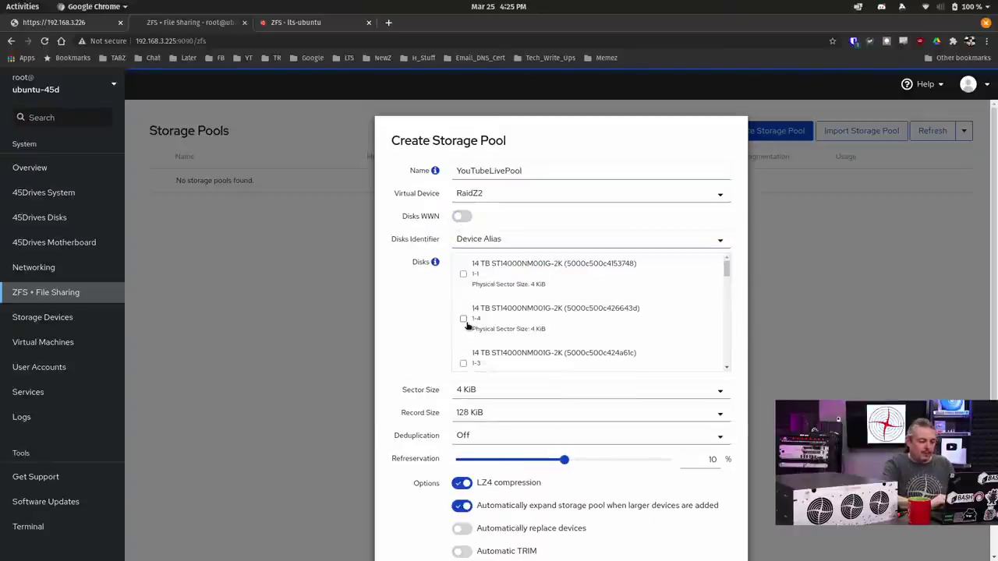
- Select disks 1-1, 1-4, 1-3, 1-2, 1-8, 1-7, 1-5, 1-12, 1-9 and 1-6 for the new pool
left_click(463, 274)
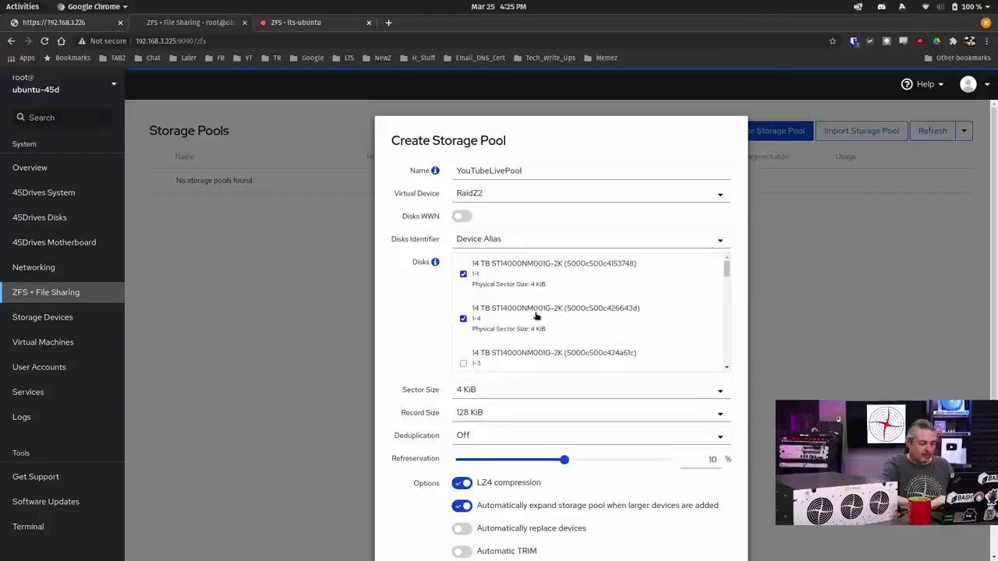
scroll(536, 315, "down", 2)
left_click(535, 315)
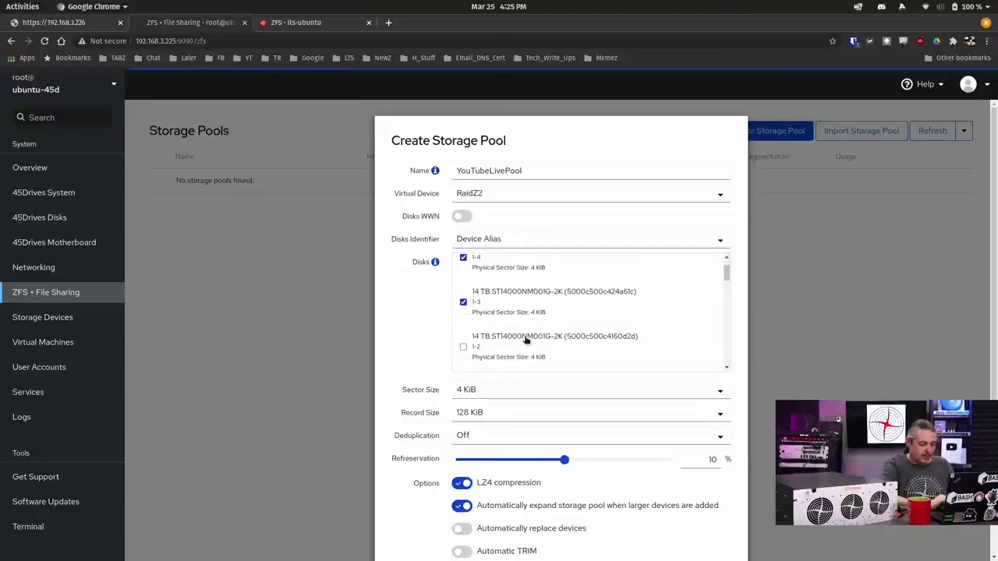
left_click(526, 343)
scroll(558, 310, "down", 2)
left_click(559, 308)
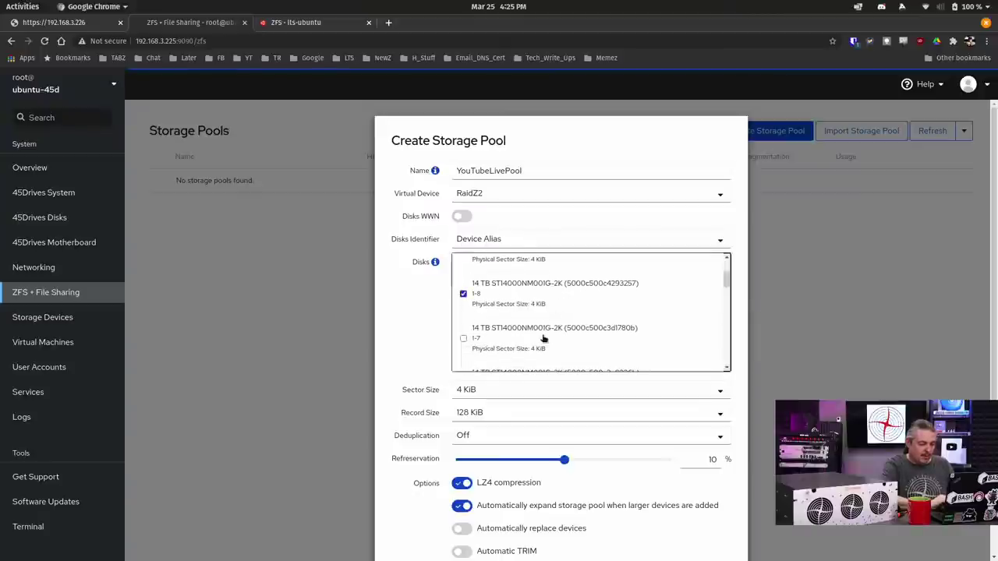
left_click(545, 339)
scroll(580, 311, "down", 1)
left_click(566, 335)
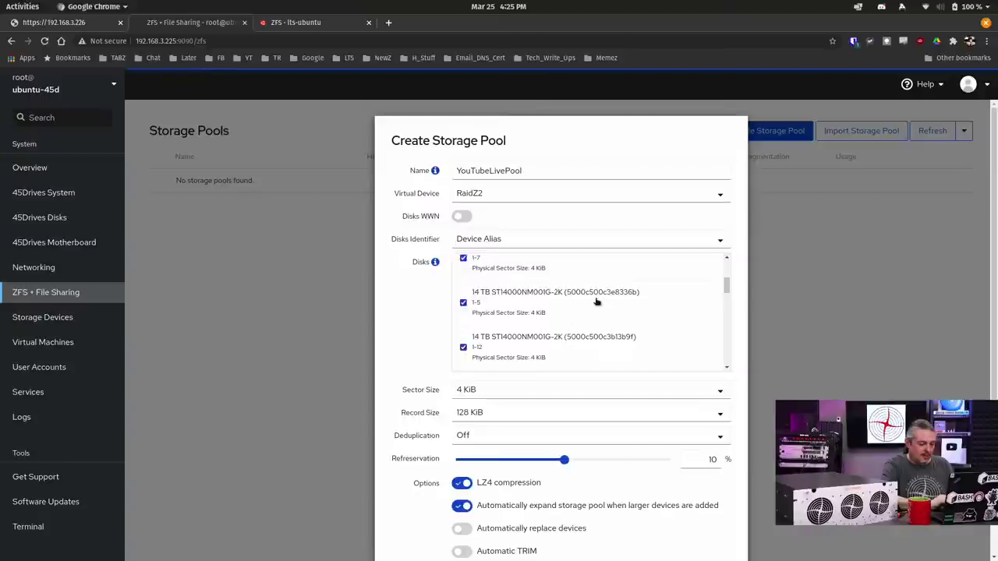
scroll(597, 302, "down", 3)
left_click(550, 351)
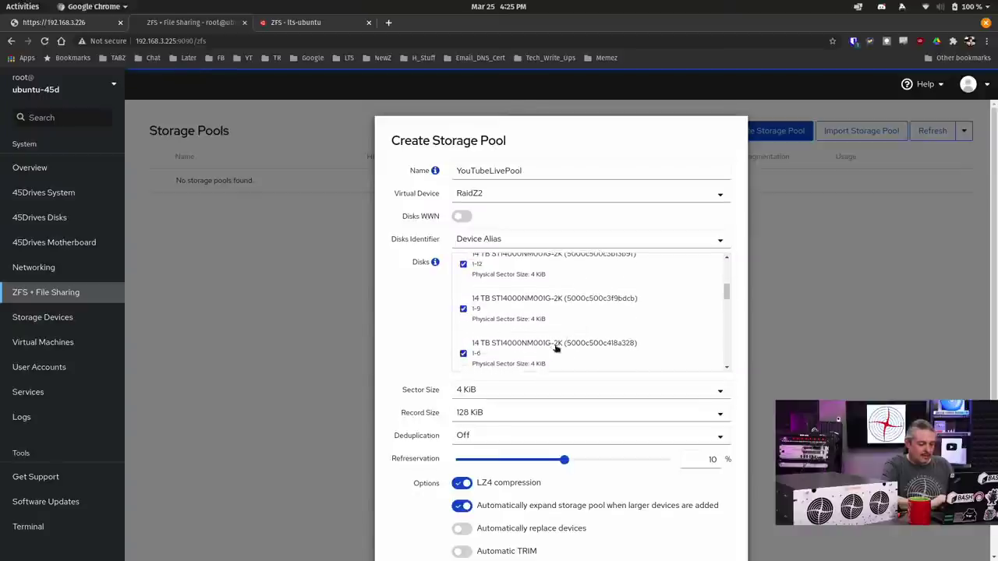
- Create the storage pool with 4 KiB sectors, 128 KiB records, LZ4 compression and 10% refreservation
scroll(586, 327, "down", 3)
scroll(587, 327, "down", 5)
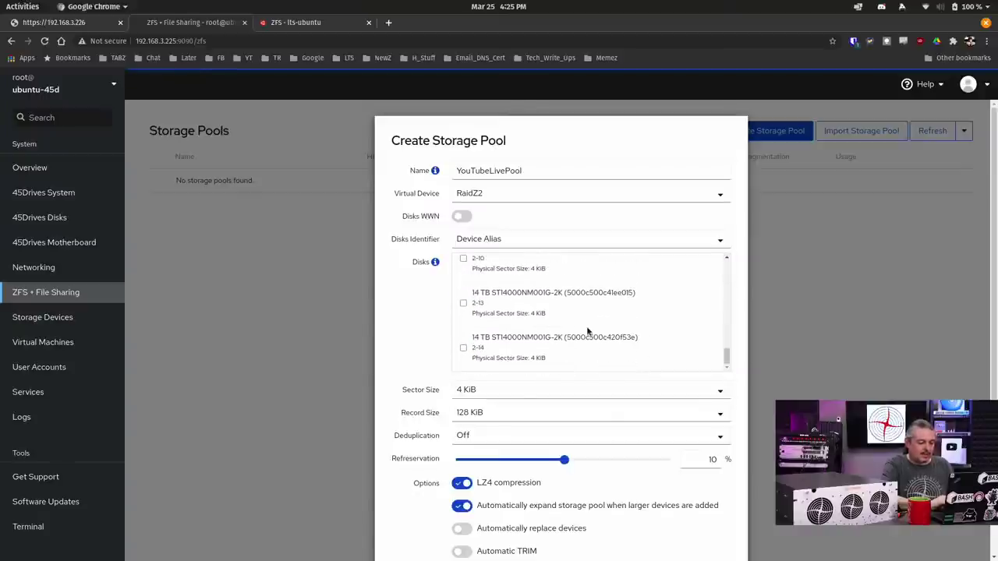
scroll(393, 313, "down", 3)
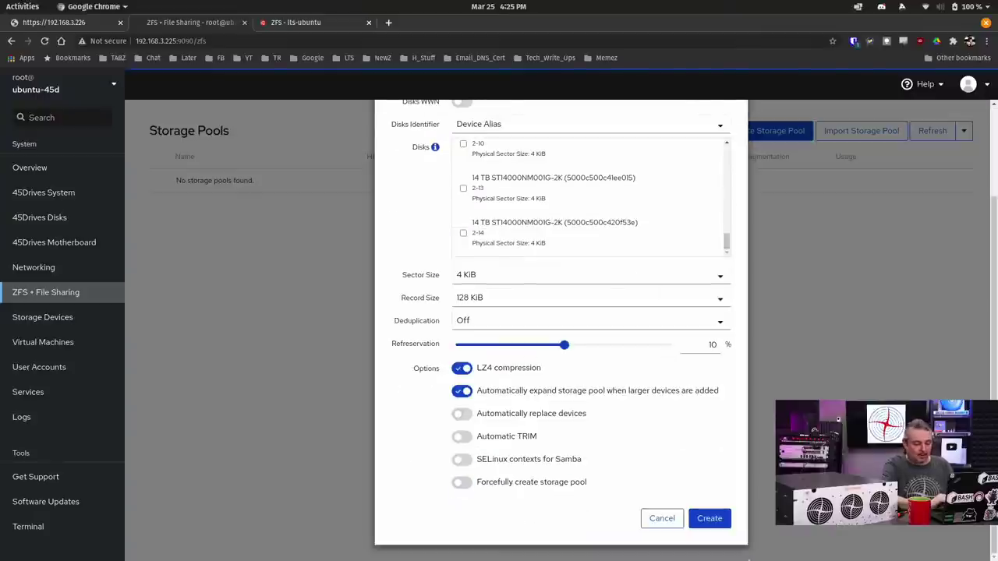
left_click(704, 524)
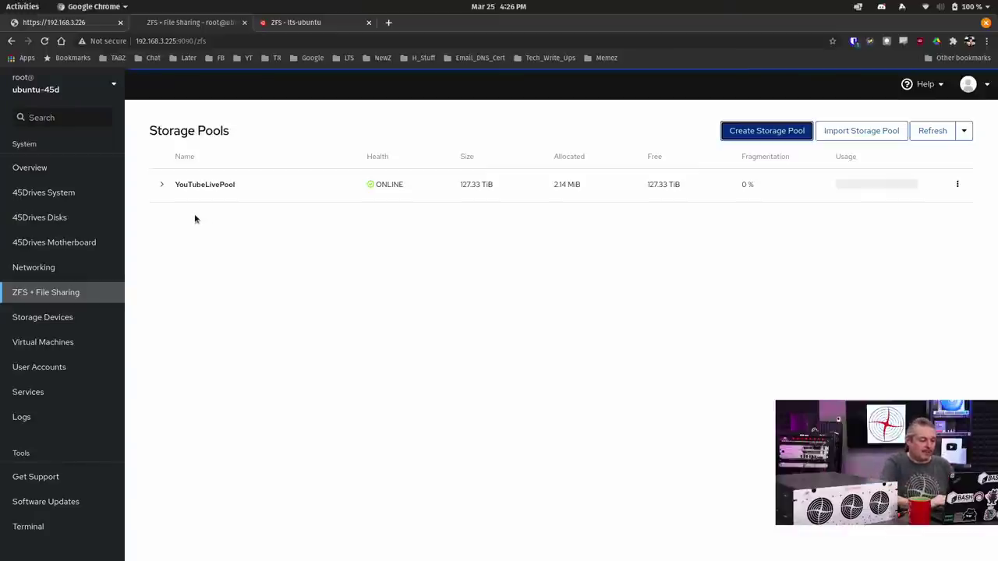
- Examine YouTubeLivePool's file systems, disk status and pool configuration options without changing any settings
left_click(161, 184)
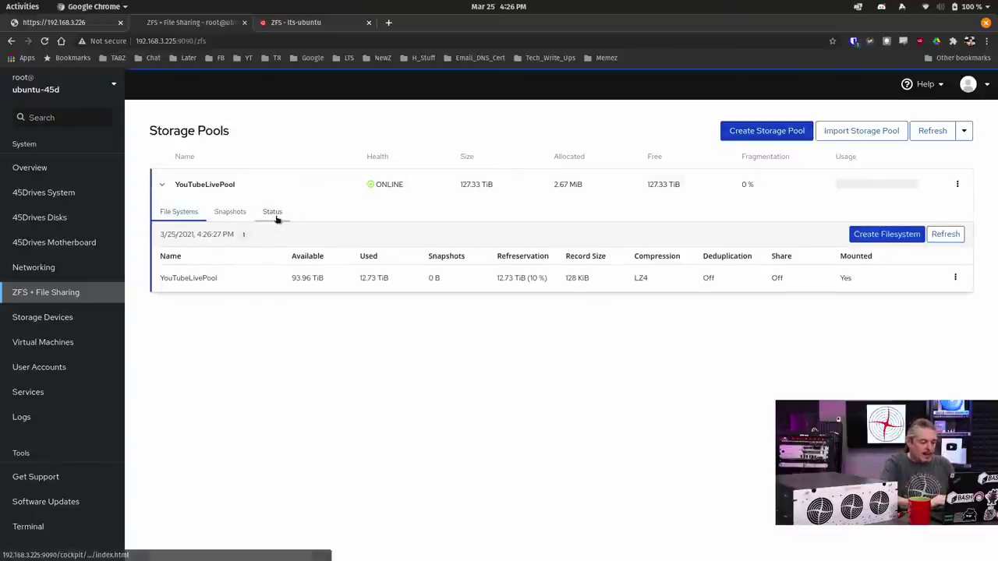
left_click(274, 212)
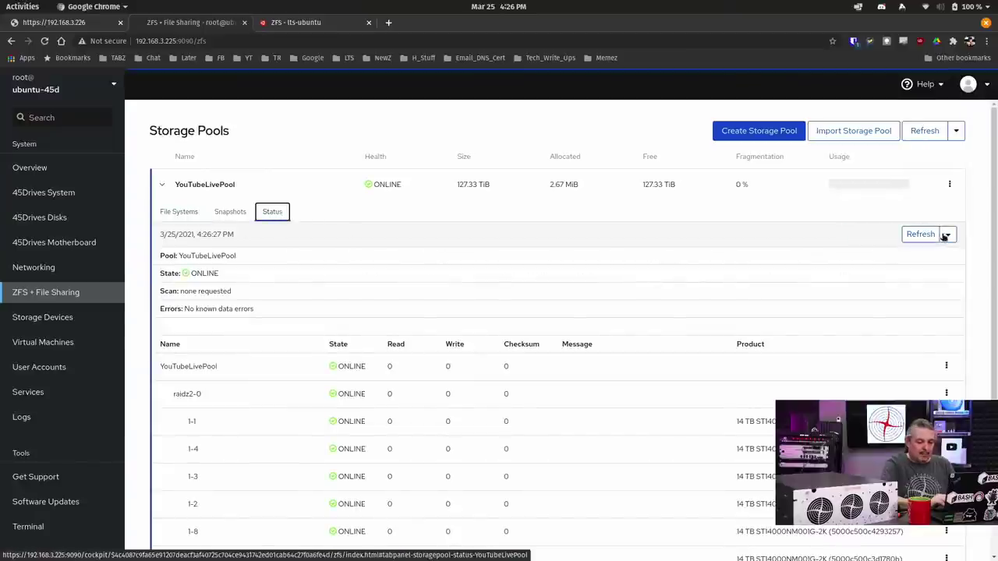
left_click(949, 184)
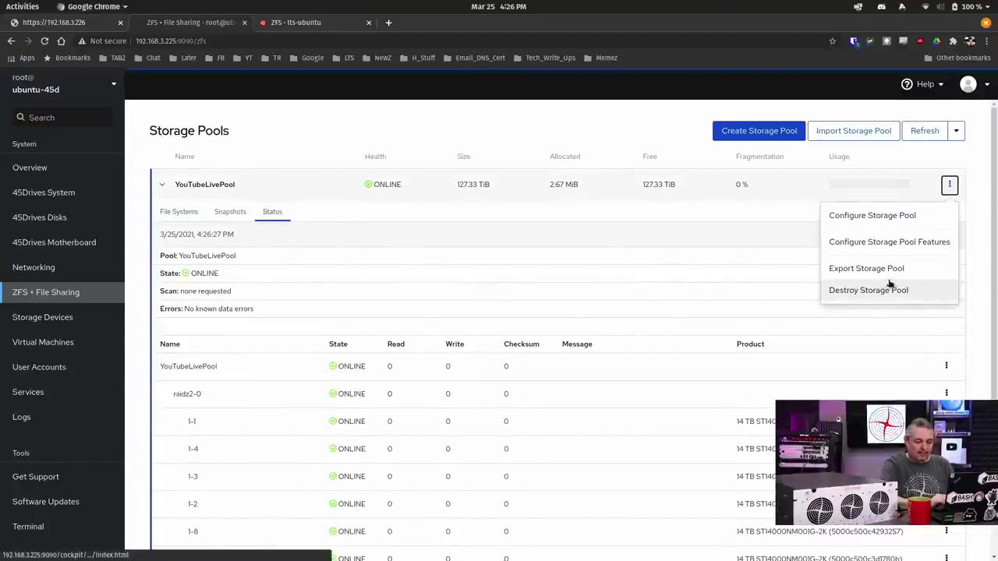
left_click(922, 218)
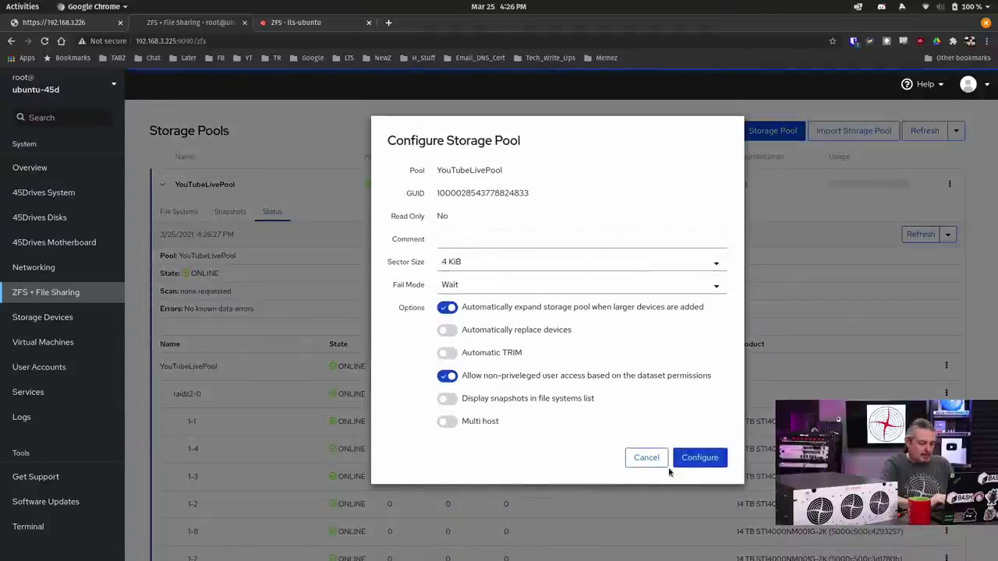
left_click(641, 458)
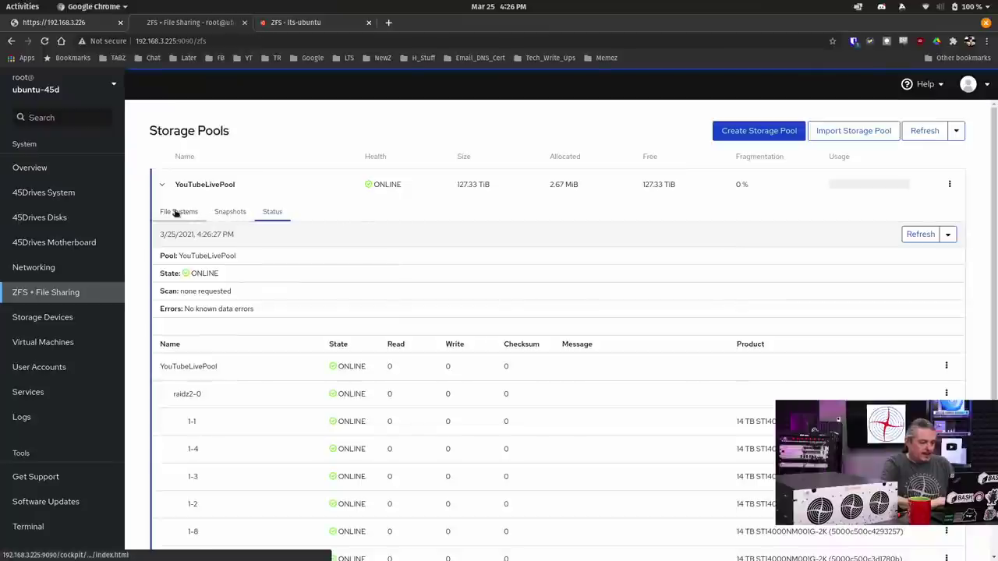
left_click(962, 131)
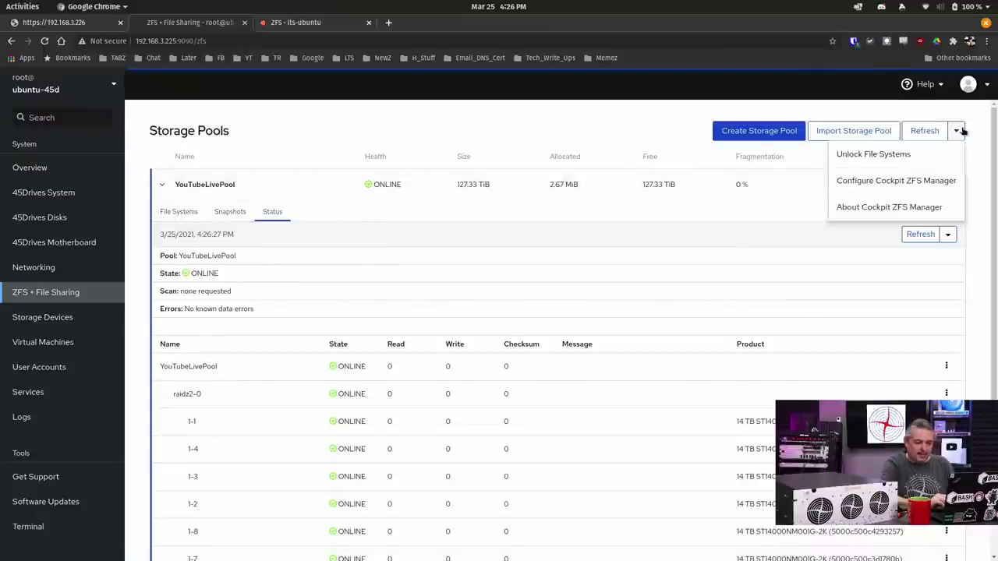
left_click(779, 209)
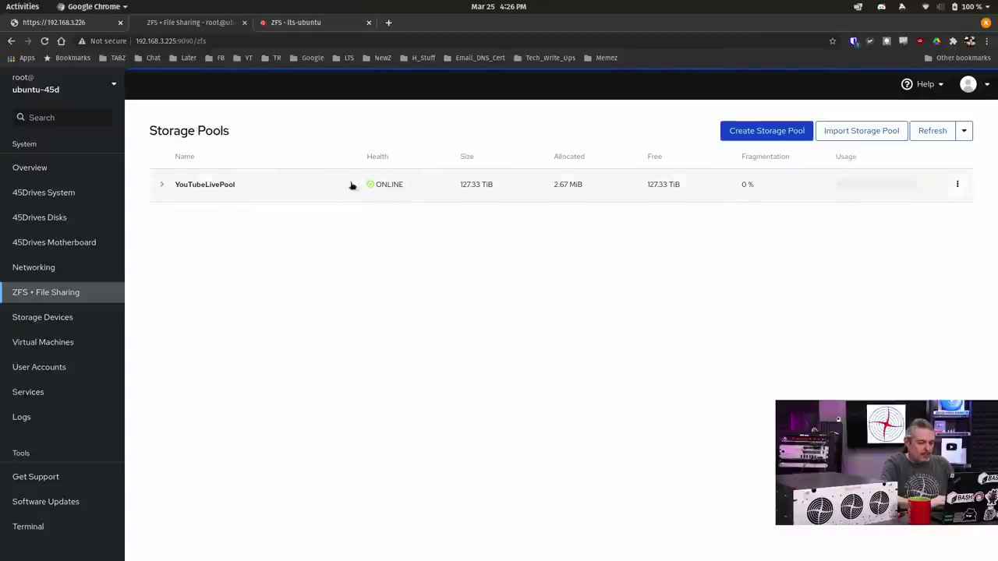
left_click(162, 186)
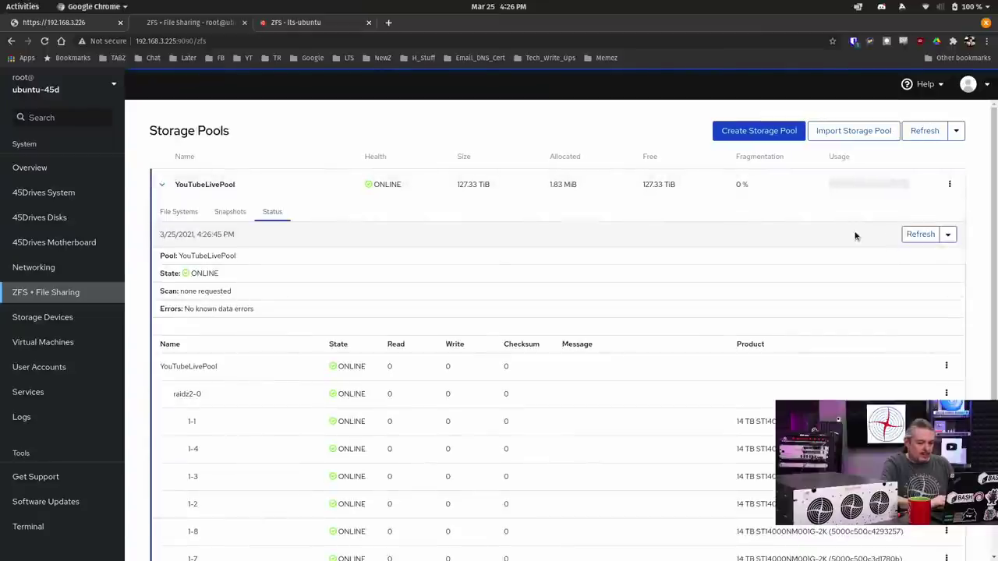
- Start adding a virtual device to YouTubeLivePool and set its type to RaidZ2
left_click(946, 365)
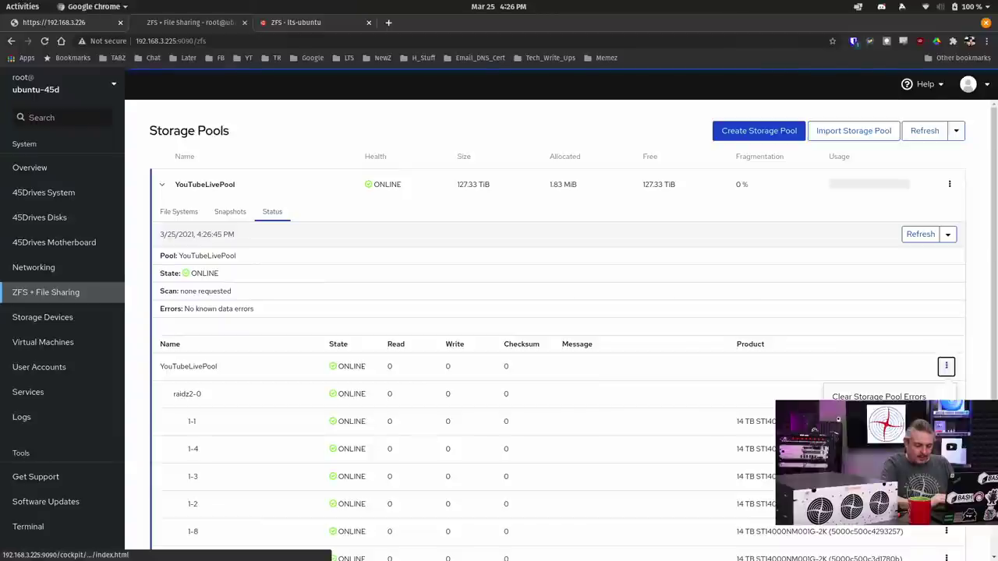
left_click(879, 420)
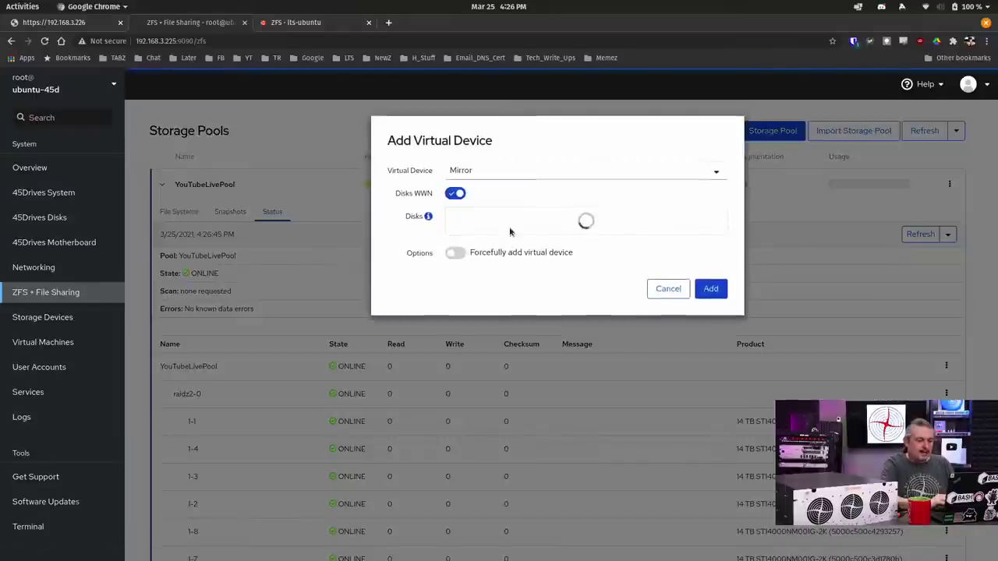
left_click(503, 169)
left_click(481, 322)
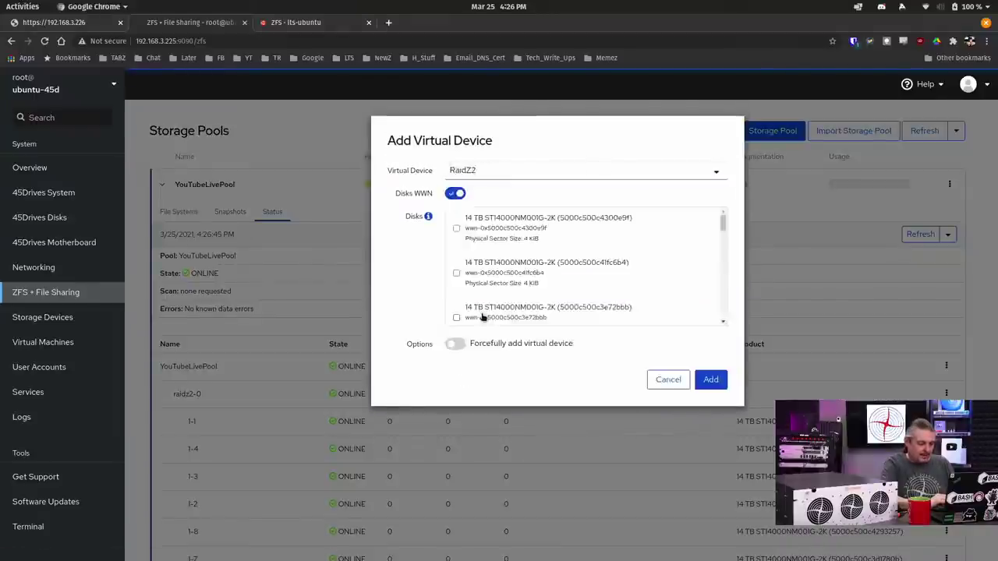
- Select the ten disks from wwn-0x5000c500c4300e9f through wwn-0x5000c500c40c9ac9 and add the RaidZ2 virtual device to YouTubeLivePool
left_click(476, 264)
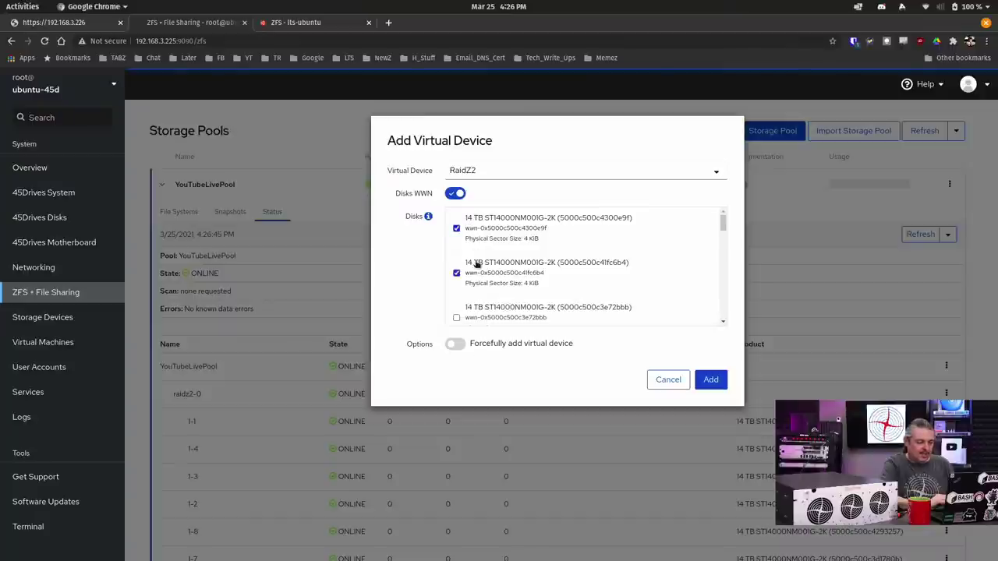
scroll(520, 288, "down", 1)
left_click(522, 273)
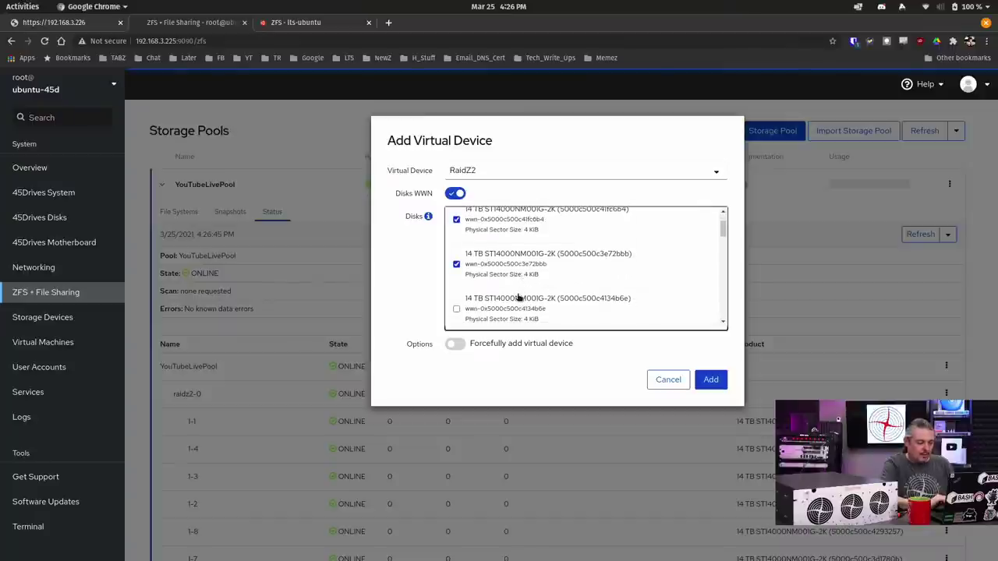
left_click(519, 299)
scroll(521, 293, "down", 2)
left_click(522, 267)
left_click(519, 287)
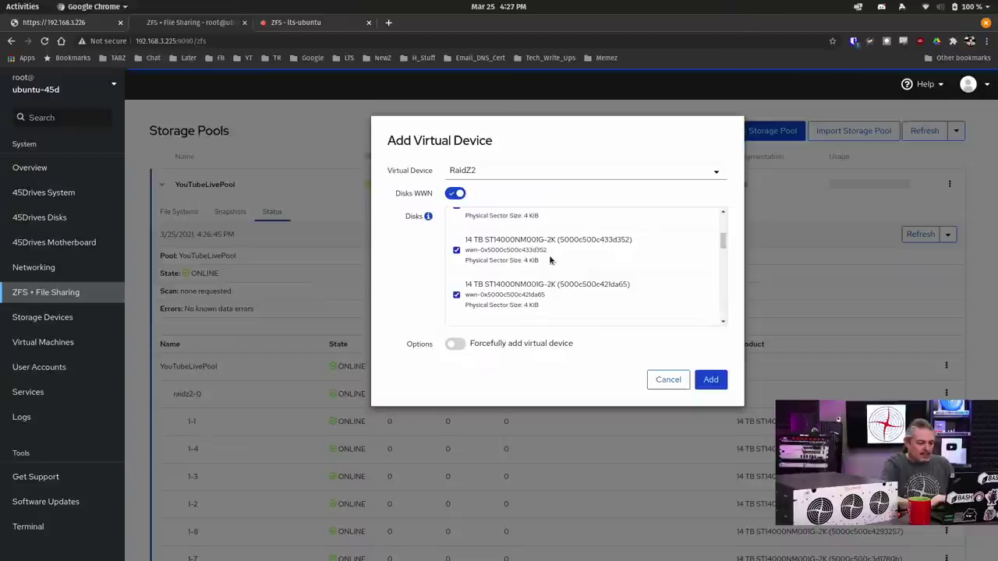
scroll(550, 259, "down", 1)
left_click(540, 278)
scroll(538, 281, "down", 1)
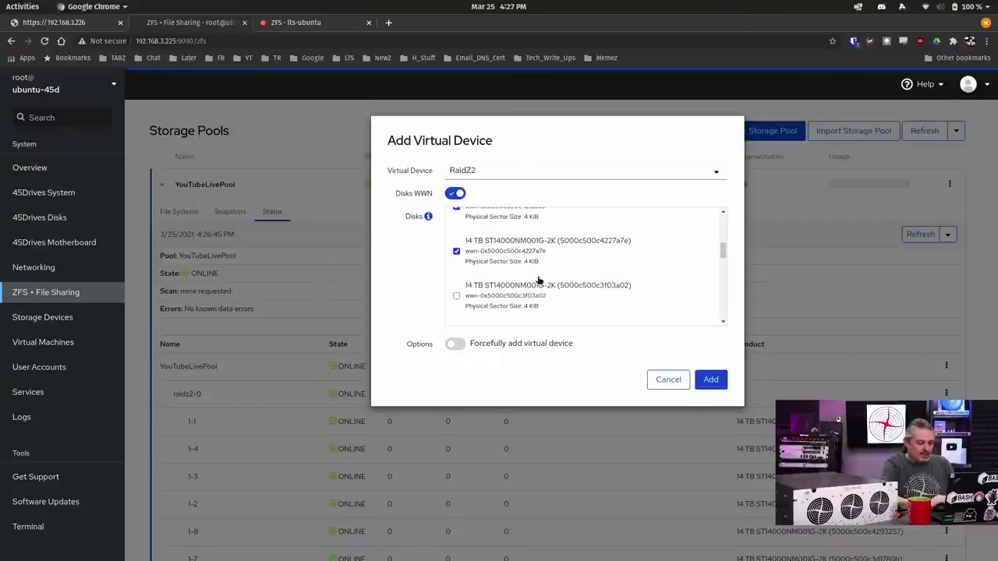
left_click(538, 280)
scroll(537, 283, "down", 1)
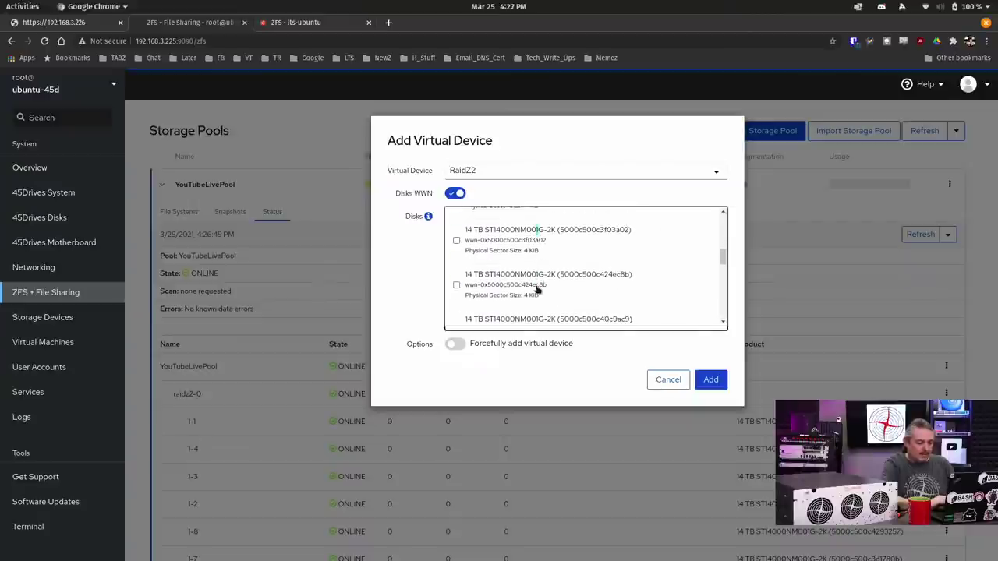
left_click(469, 295)
scroll(541, 277, "down", 1)
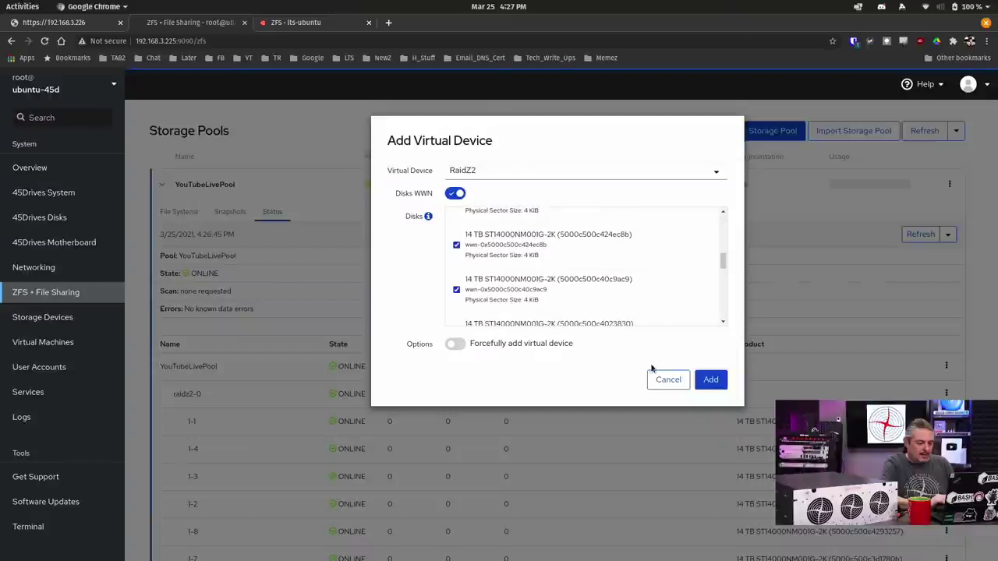
left_click(711, 380)
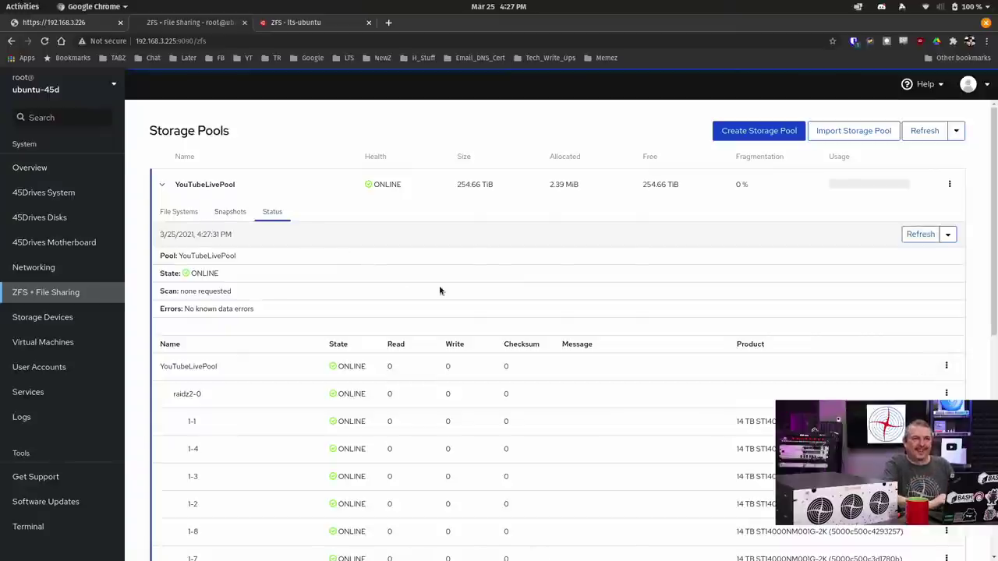
- Start adding another virtual device to YouTubeLivePool and choose RaidZ2 as its type
left_click(946, 365)
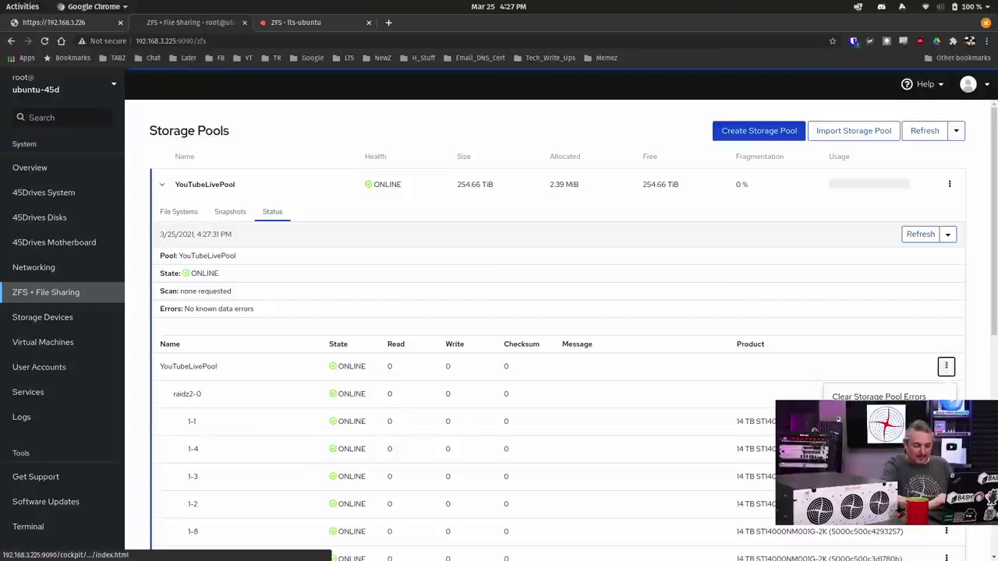
left_click(878, 425)
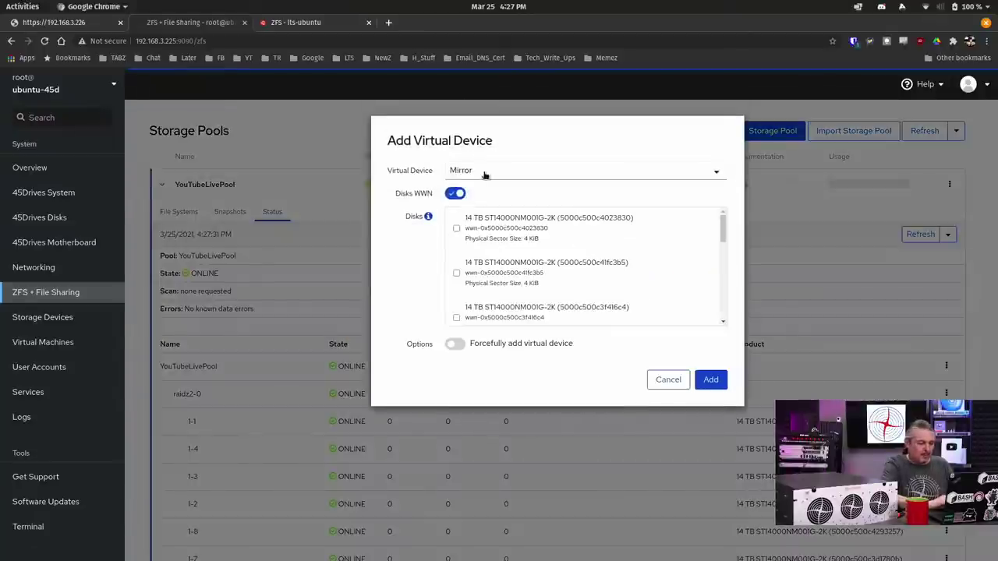
left_click(481, 171)
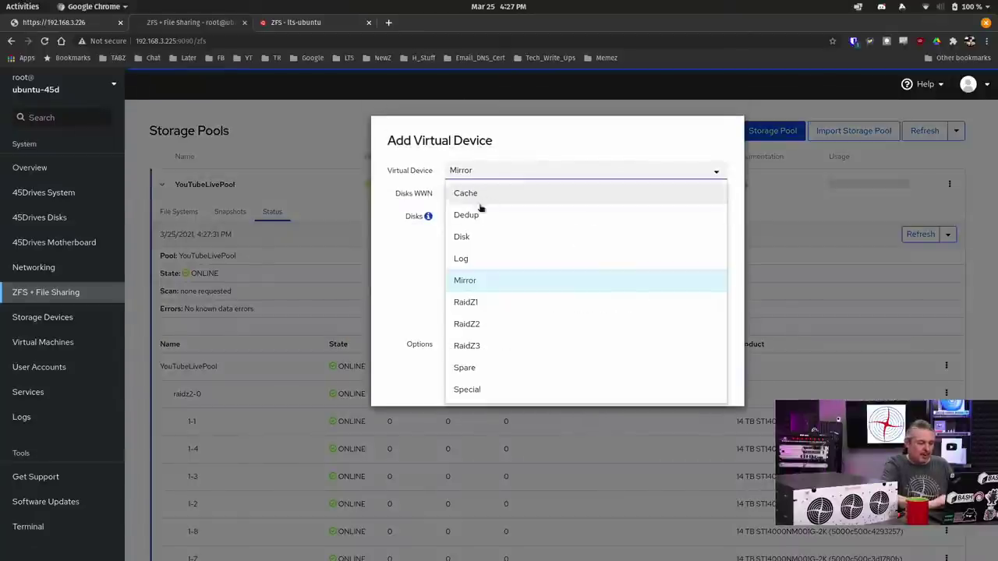
left_click(468, 324)
- Select the ten remaining disks, wwn-0x5000c500c4023830 through wwn-0x5000c500c420f53e, and add them as the RaidZ2 virtual device
left_click(456, 228)
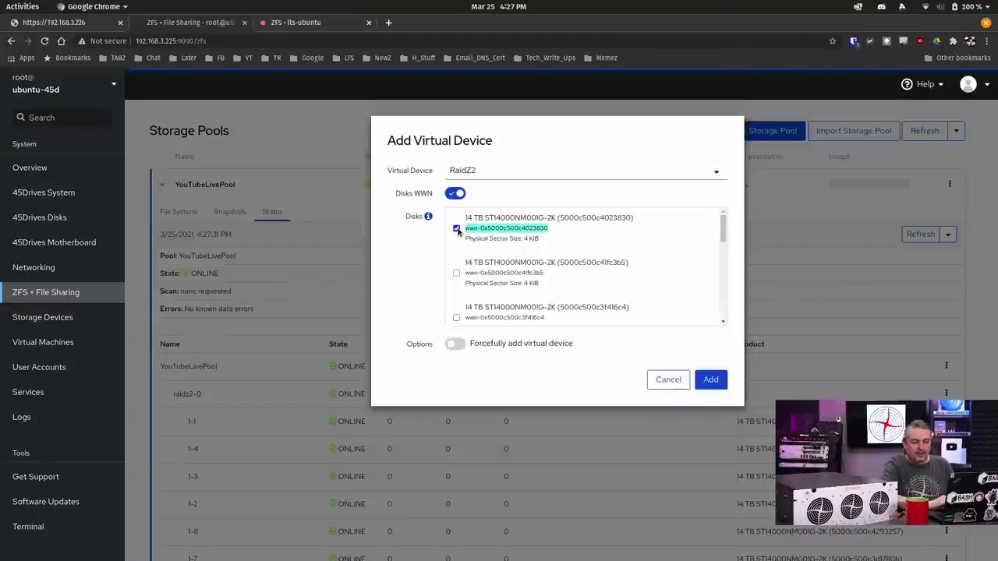
left_click(456, 272)
scroll(476, 288, "down", 1)
scroll(477, 289, "down", 1)
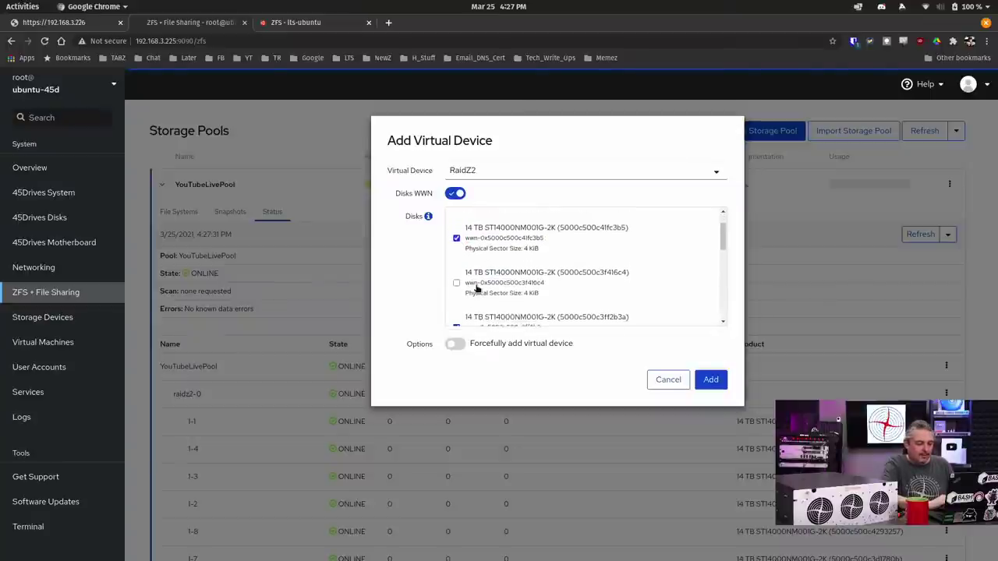
left_click(477, 289)
scroll(477, 289, "down", 1)
left_click(477, 288)
scroll(477, 288, "down", 2)
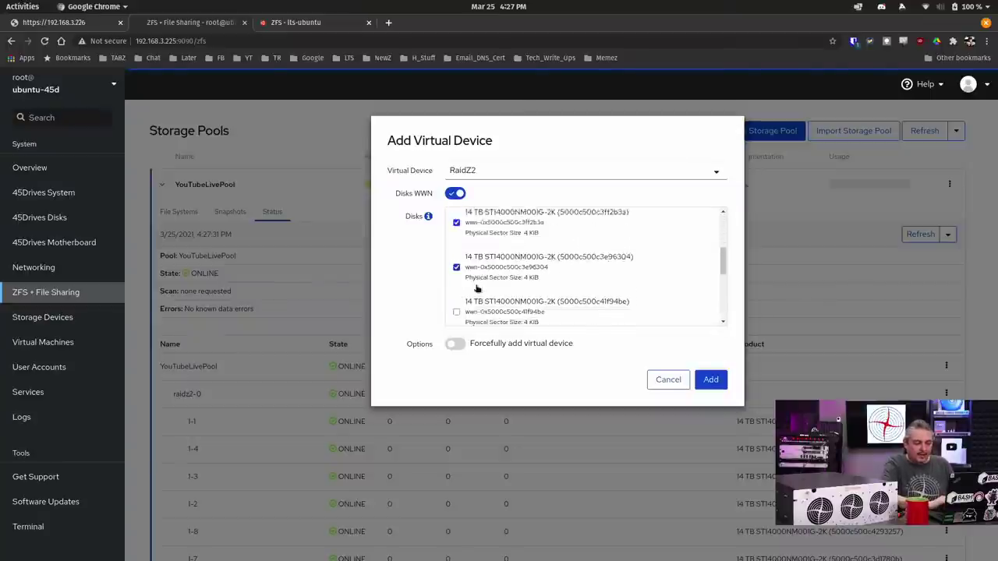
left_click(492, 258)
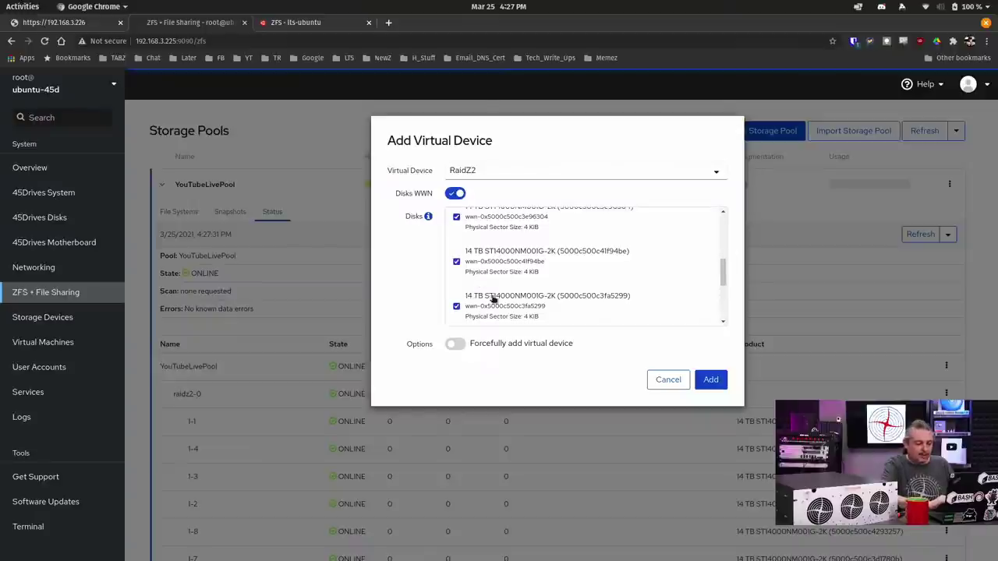
scroll(492, 299, "down", 1)
left_click(492, 299)
scroll(493, 298, "down", 1)
left_click(492, 298)
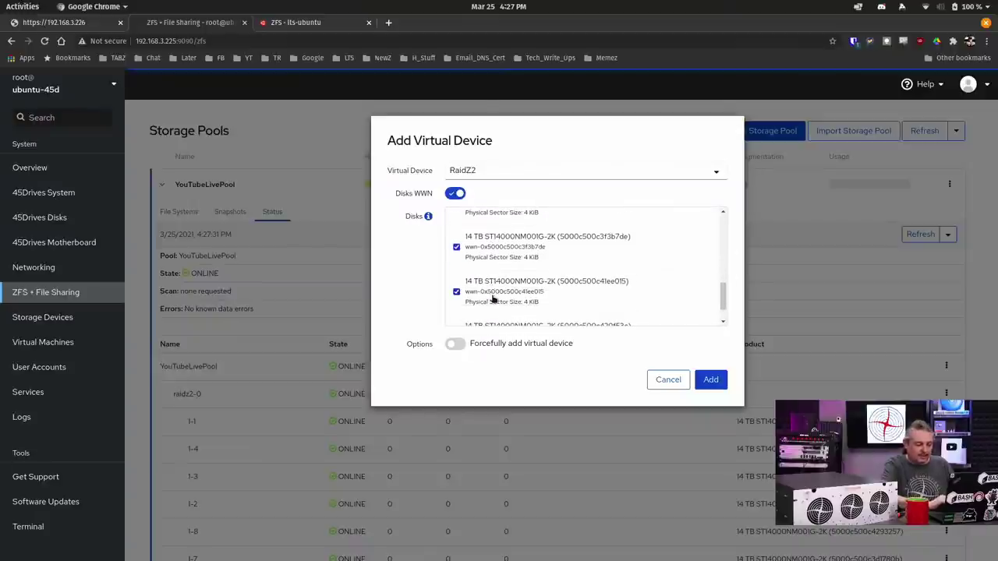
scroll(493, 299, "down", 1)
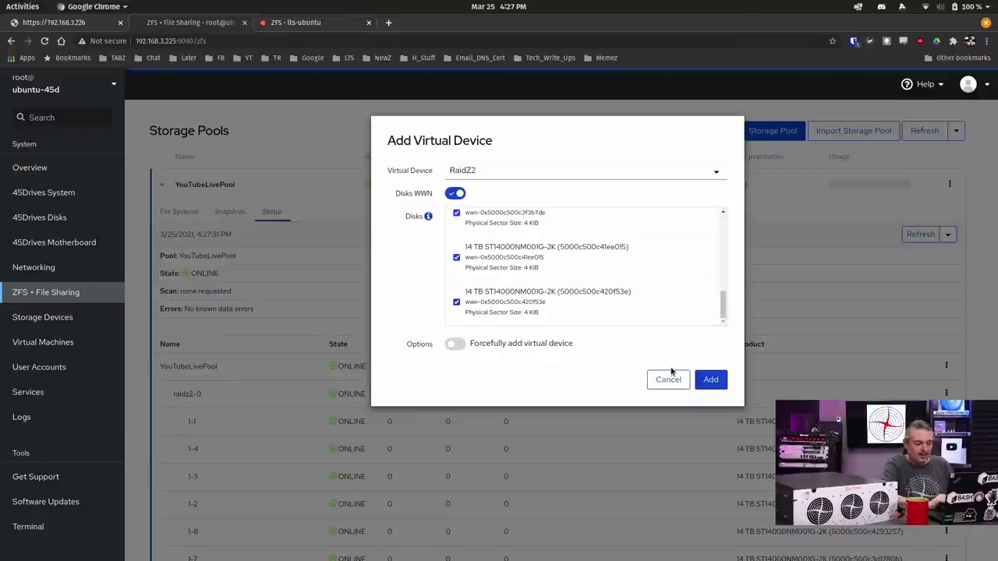
left_click(719, 382)
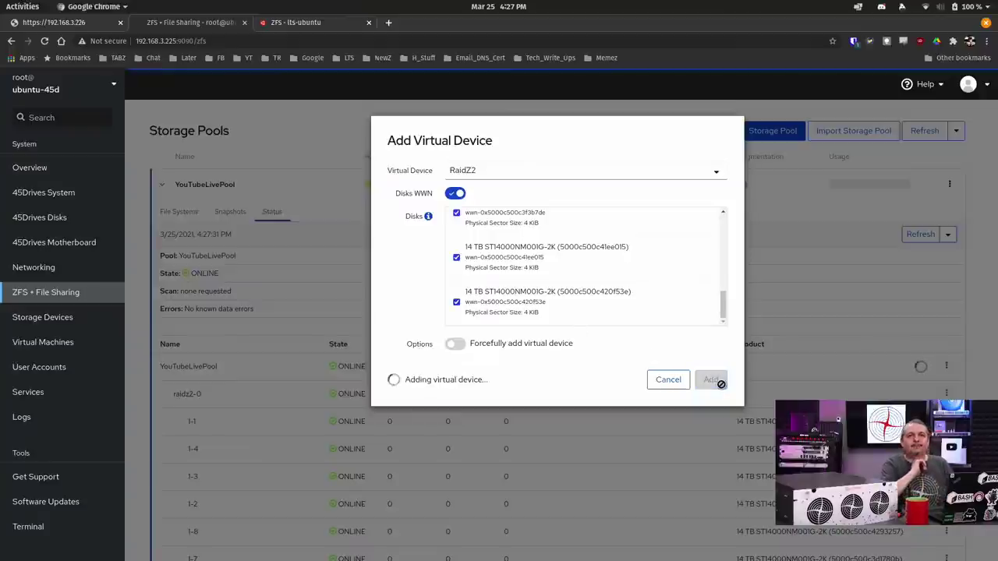
- Switch to a new Terminal window and connect to the server with "ssh 45Drives"
key("super")
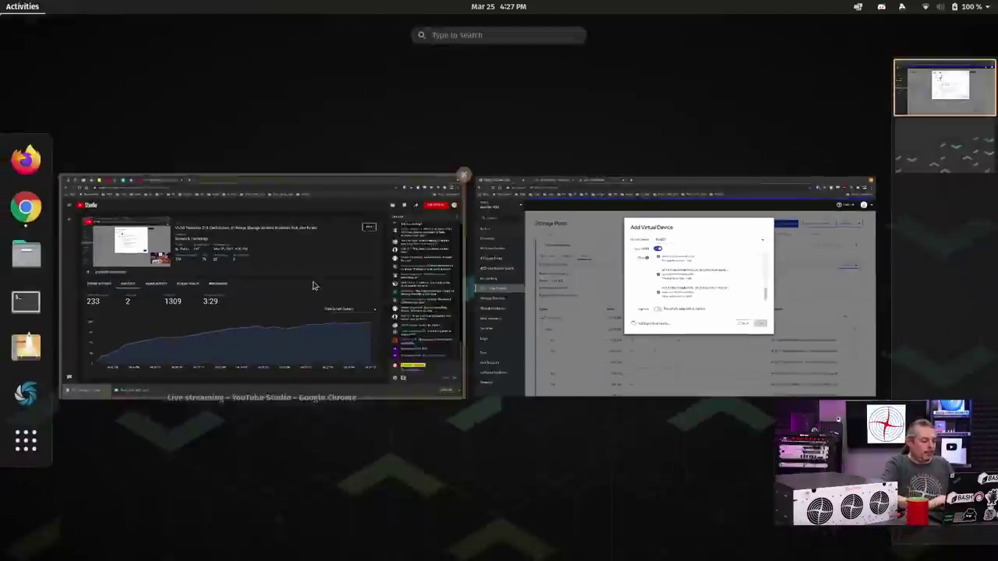
left_click(26, 301)
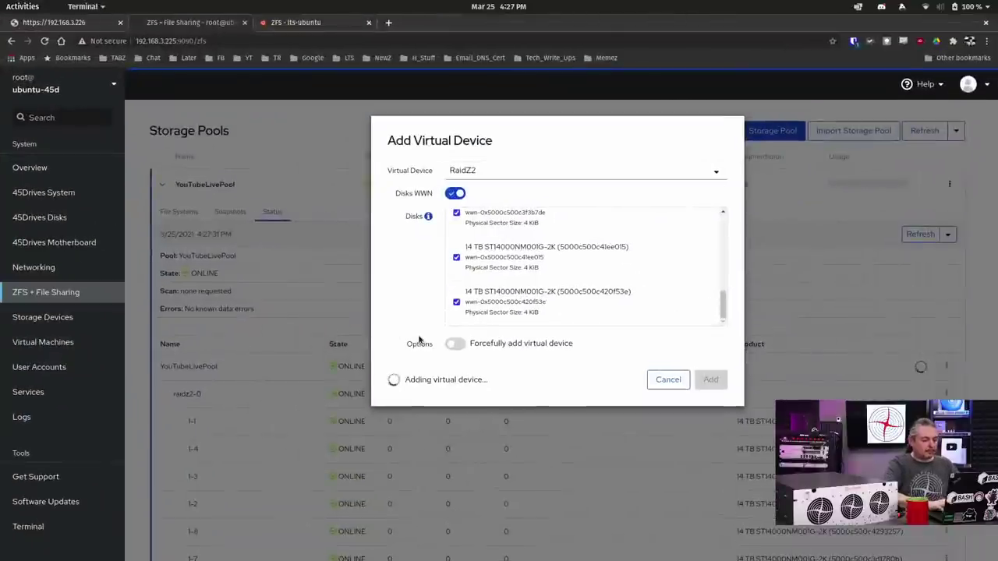
type("ssh 45Drives")
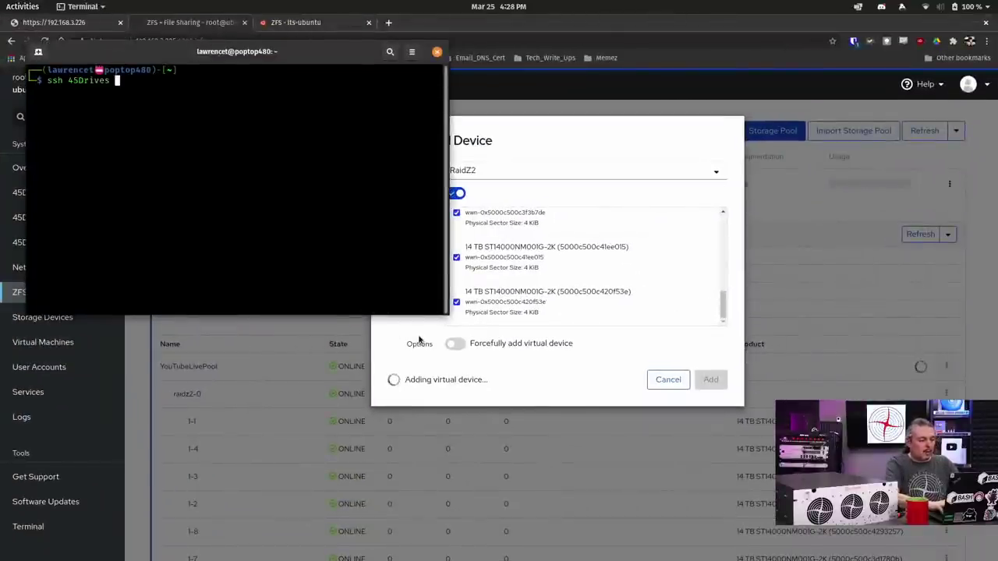
key("Return")
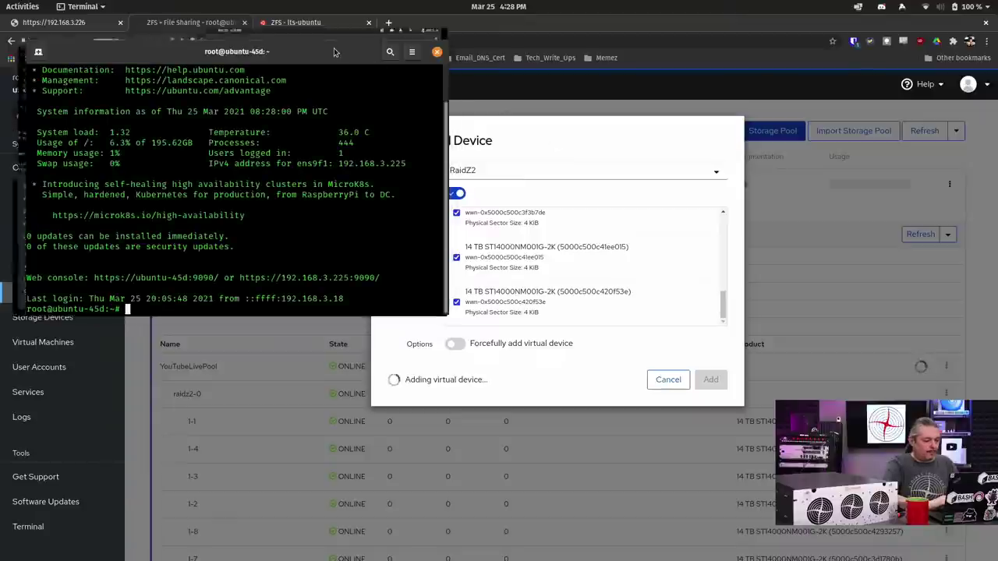
- Maximize the terminal window and enlarge its text by two zoom levels
key("super+Up")
left_click(960, 26)
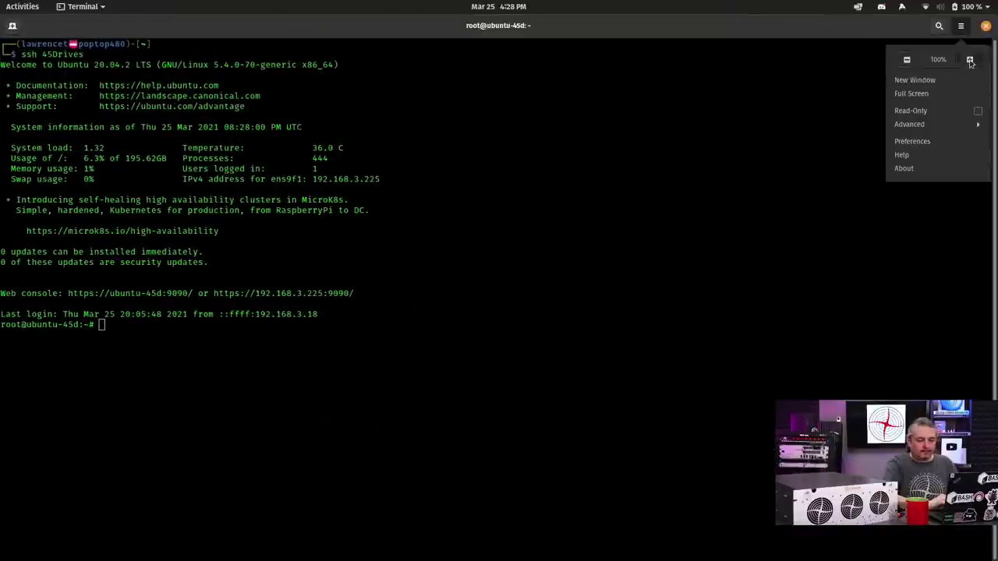
left_click(970, 59)
left_click(960, 26)
left_click(970, 59)
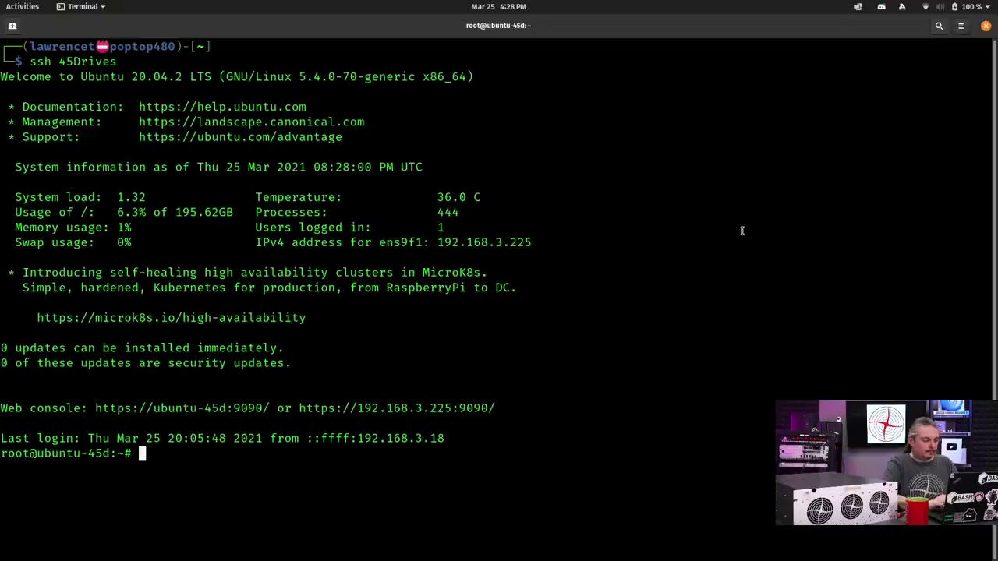
- Run "zpool status" and examine how the disks are listed under YouTubeLivePool's RaidZ2 virtual devices
type("zpool status")
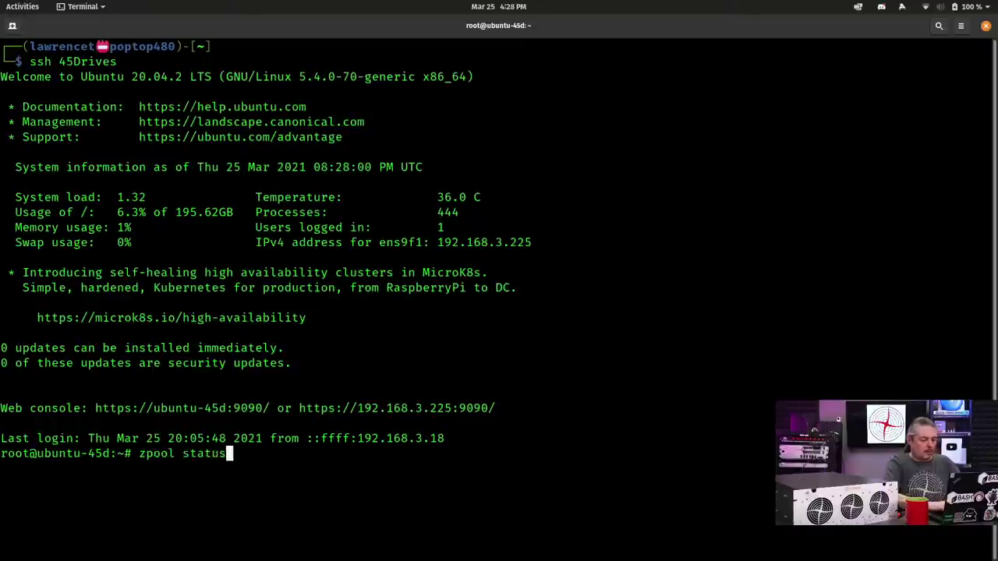
key("Return")
scroll(672, 361, "up", 8)
scroll(672, 360, "down", 6)
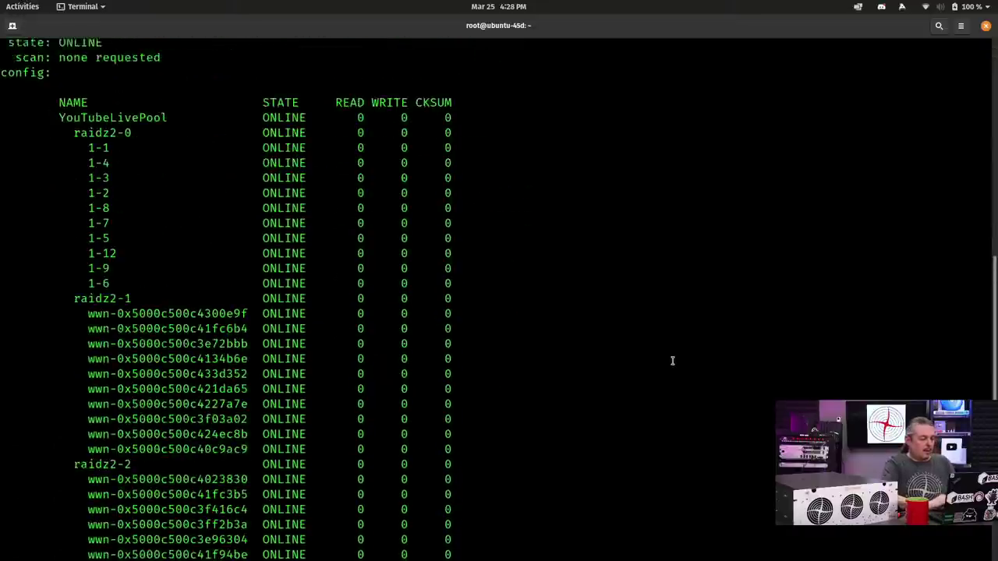
scroll(672, 360, "down", 2)
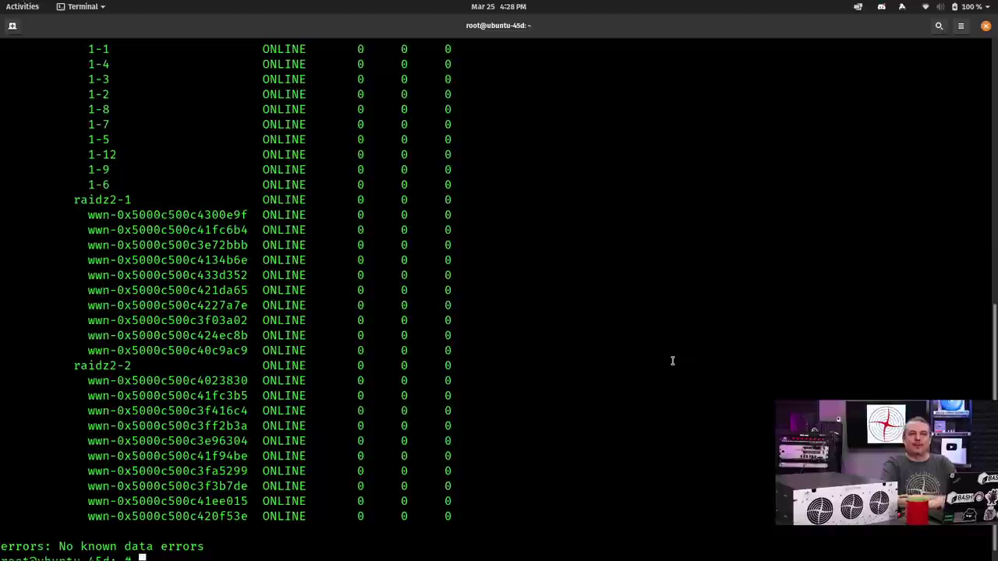
scroll(672, 361, "up", 7)
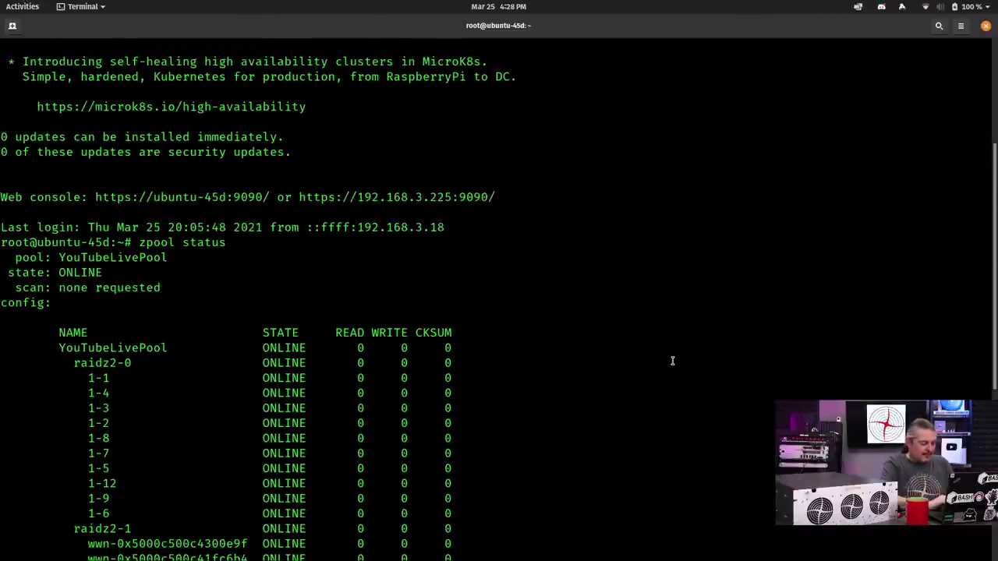
scroll(672, 361, "down", 4)
left_click_drag(75, 182, 124, 290)
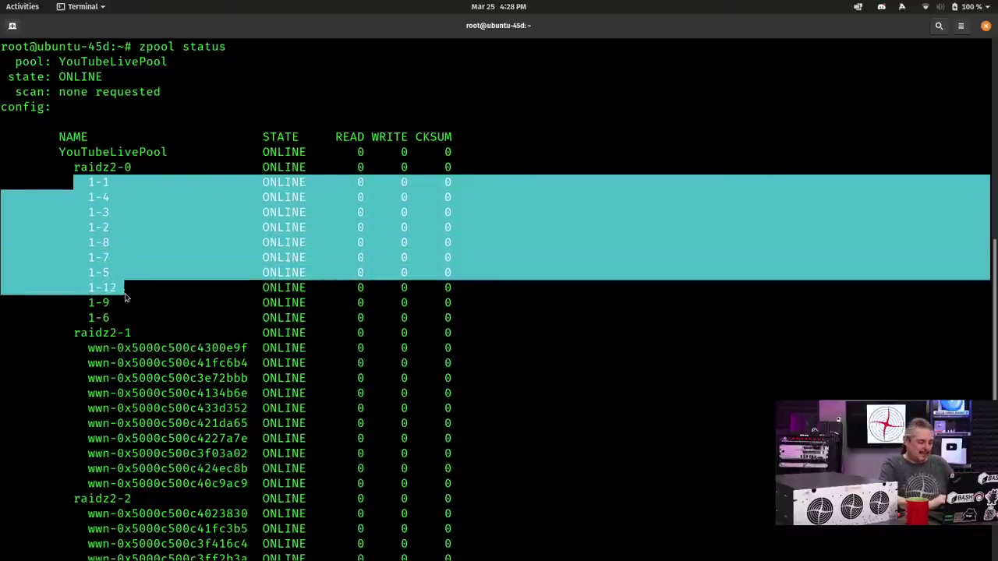
- Switch back to the ZFS page in Chrome and review YouTubeLivePool's capacity and disk status list
key("super")
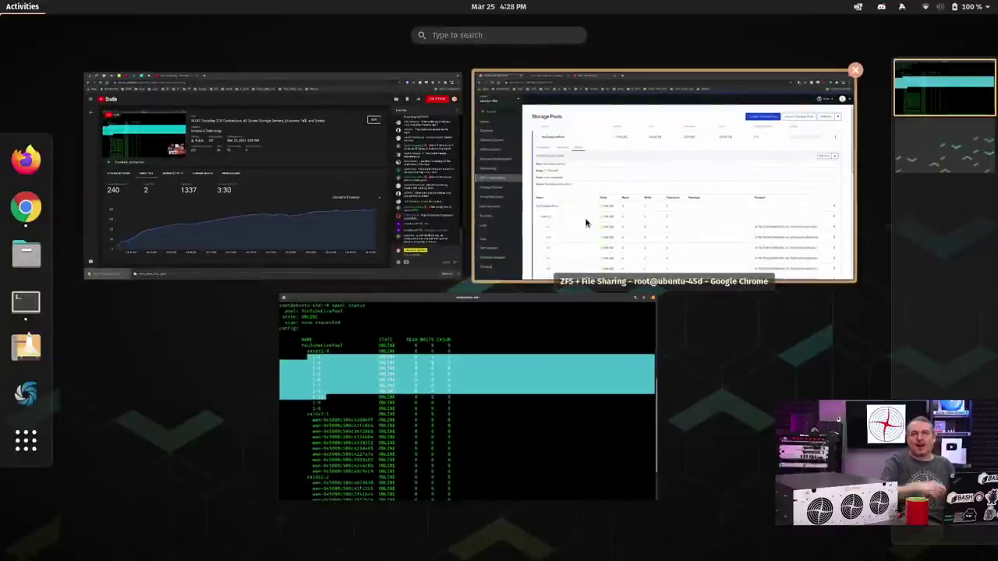
left_click(658, 193)
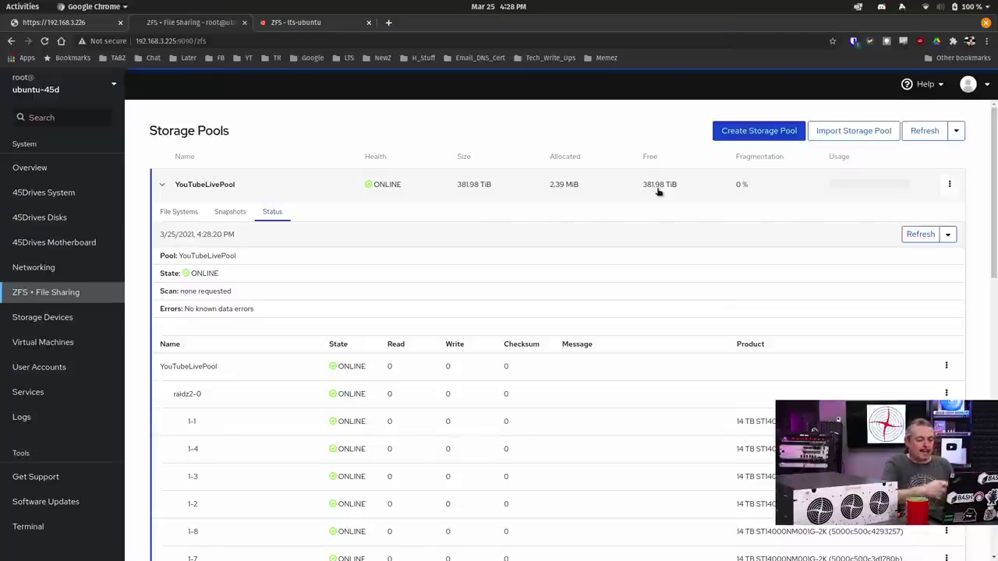
scroll(658, 192, "down", 6)
scroll(659, 192, "up", 3)
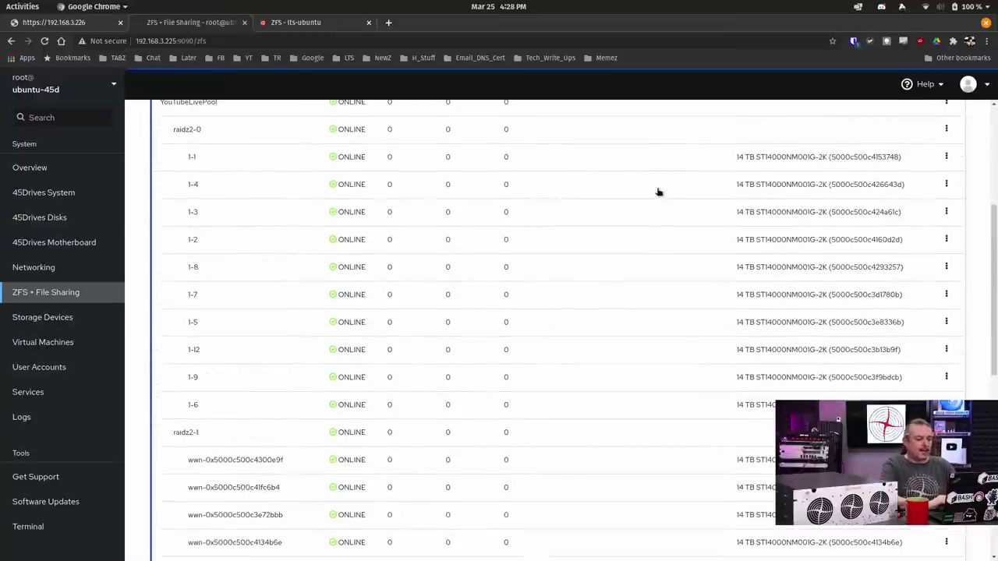
scroll(657, 193, "up", 1)
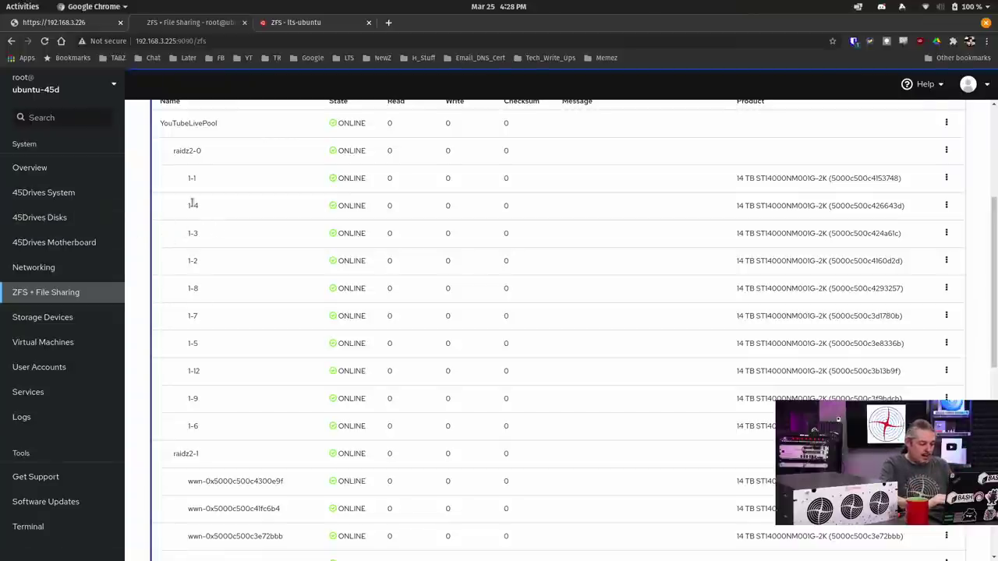
- Reload the 45Drives Disks page and examine bay 1-4's ZFS information, including the pool name and mount point
left_click(87, 218)
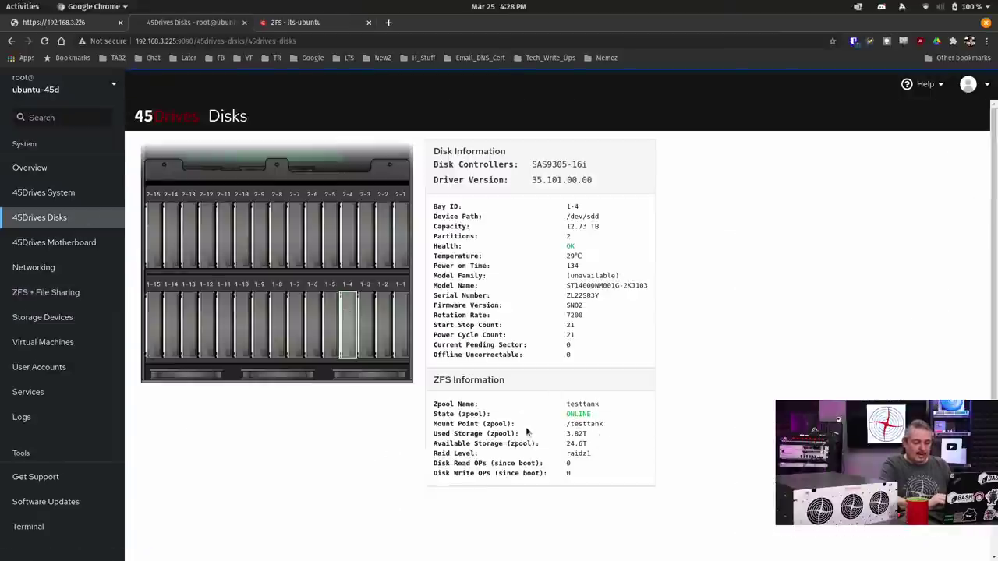
left_click_drag(527, 429, 631, 441)
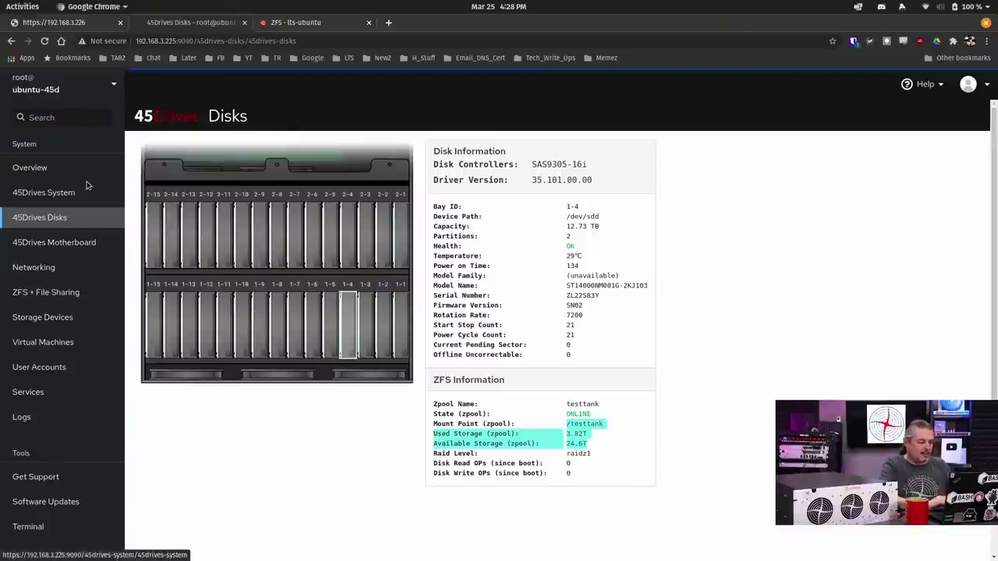
left_click(47, 192)
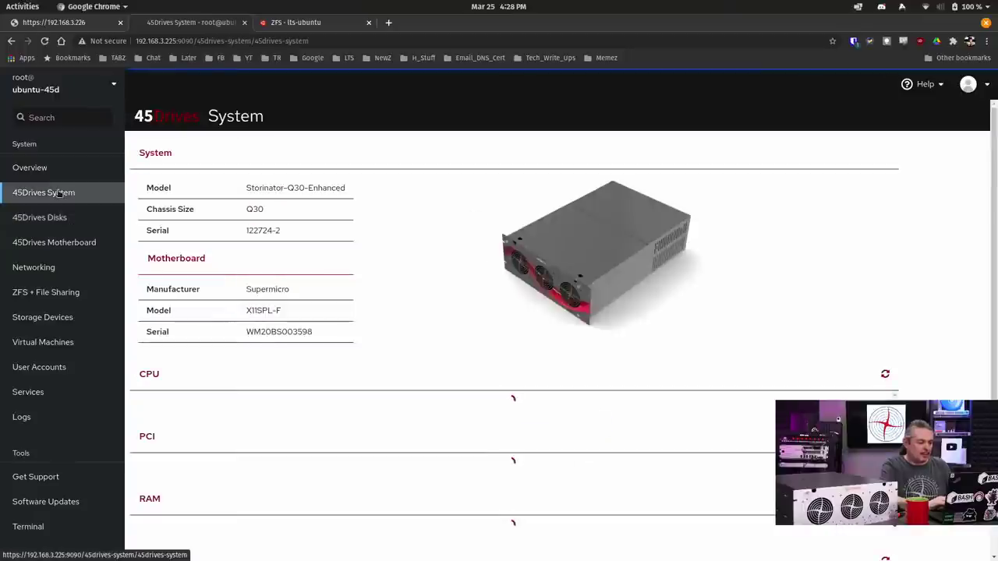
key("alt+Left")
left_click(43, 41)
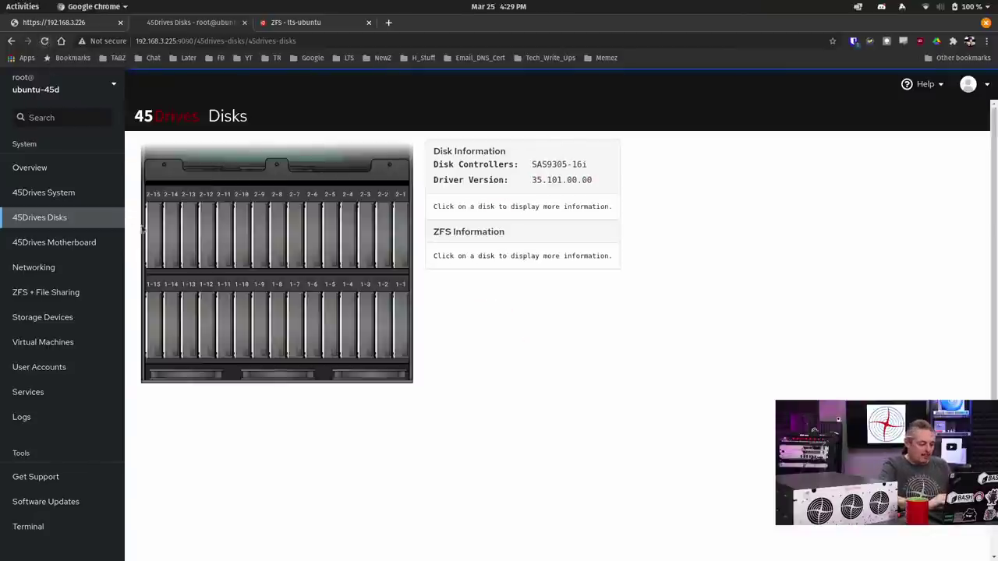
left_click(346, 320)
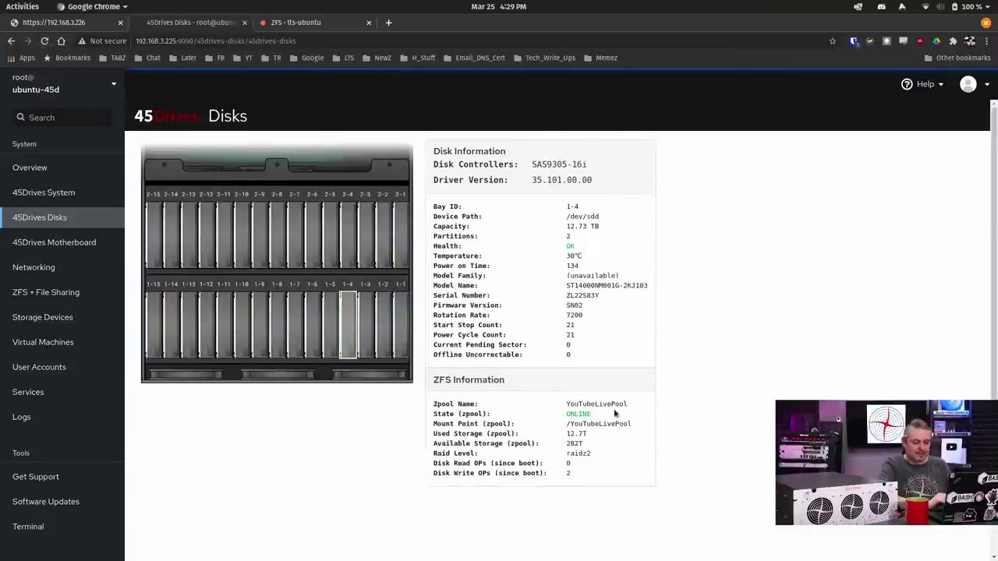
double_click(578, 423)
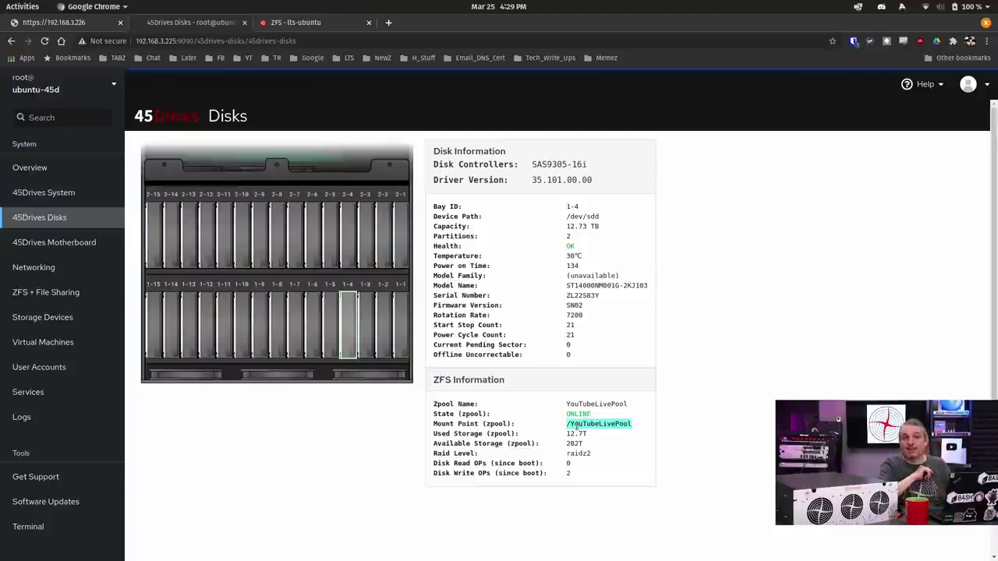